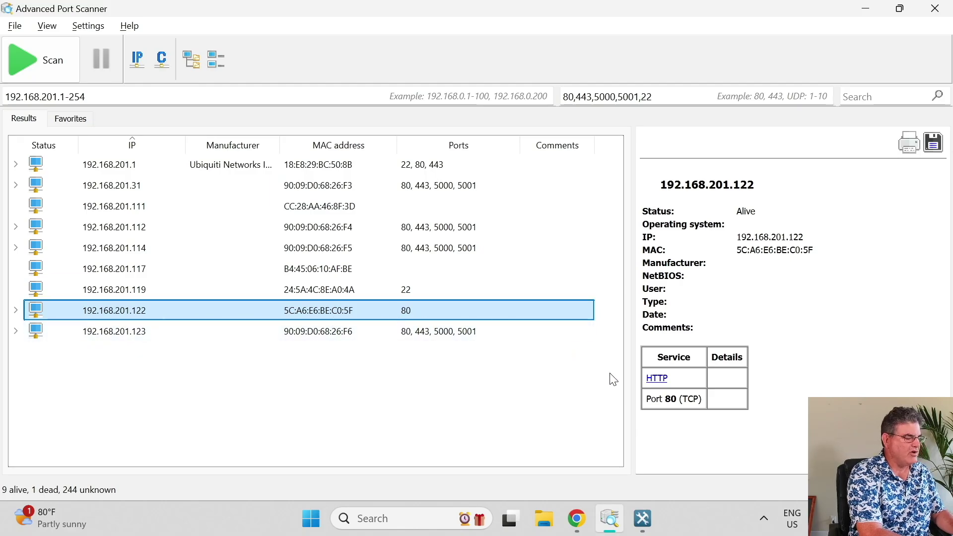
Open the HTTP link for host 192.168.201.122 from Advanced Port Scanner's results.
left_click(654, 385)
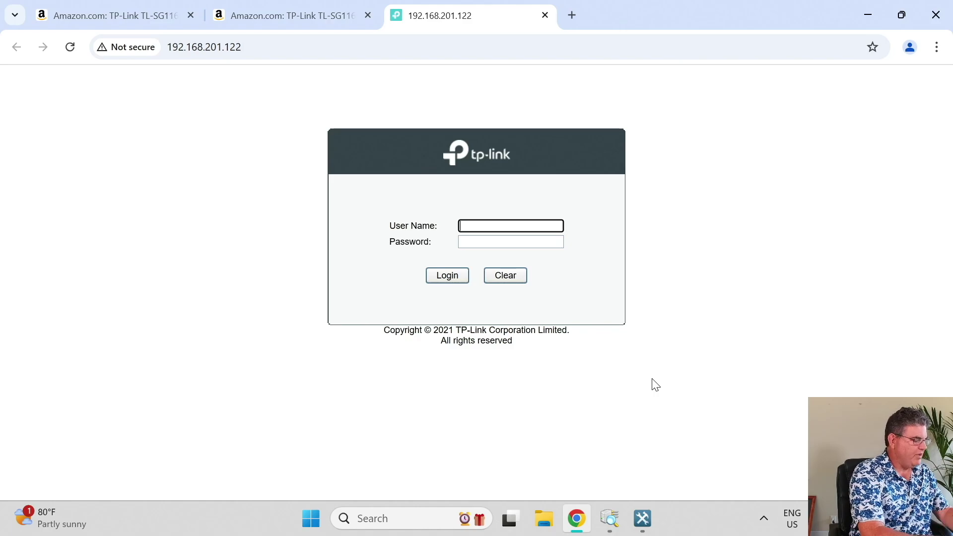
Log in to the switch as admin with the current password.
type("admin")
key("Tab")
type("a")
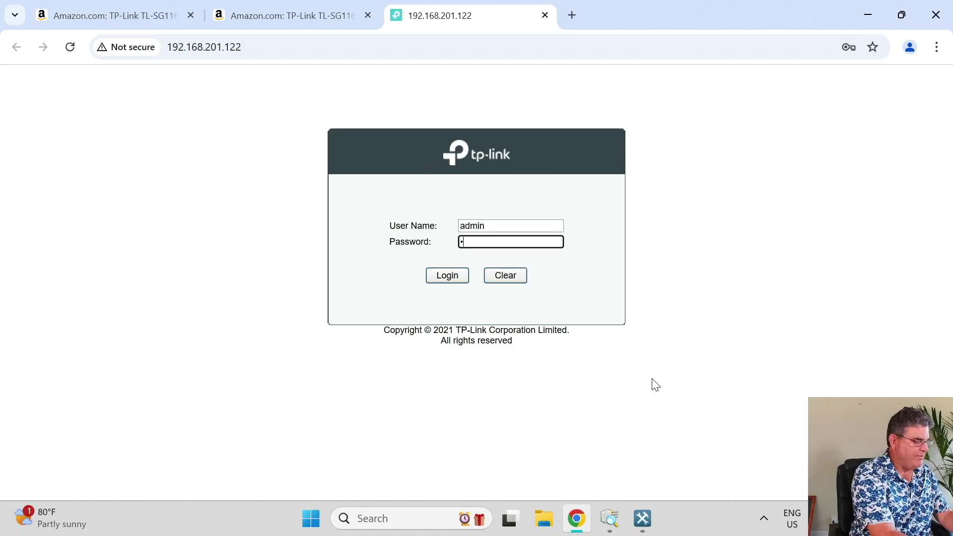
key("Return")
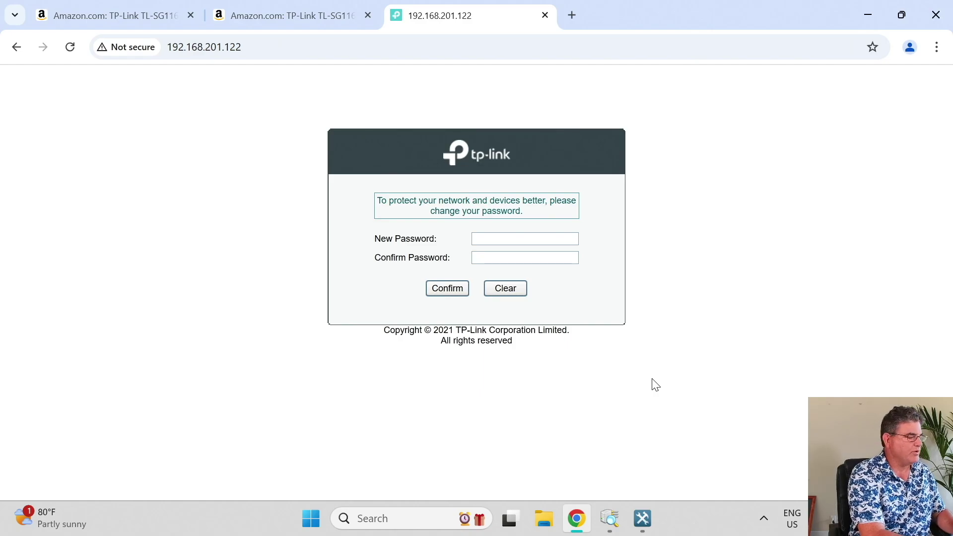
Enter a new admin password in both password fields and confirm it.
left_click(555, 239)
type("ad")
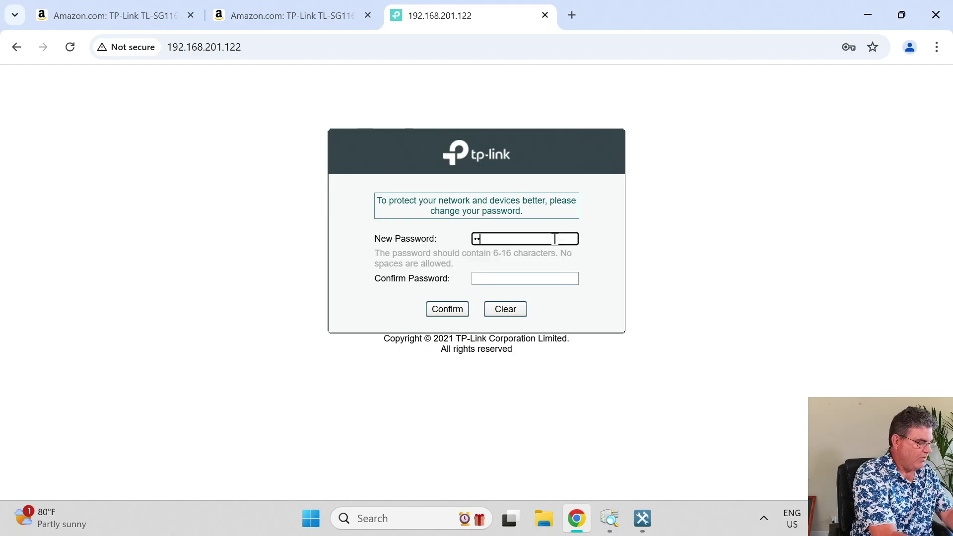
type("min1234567")
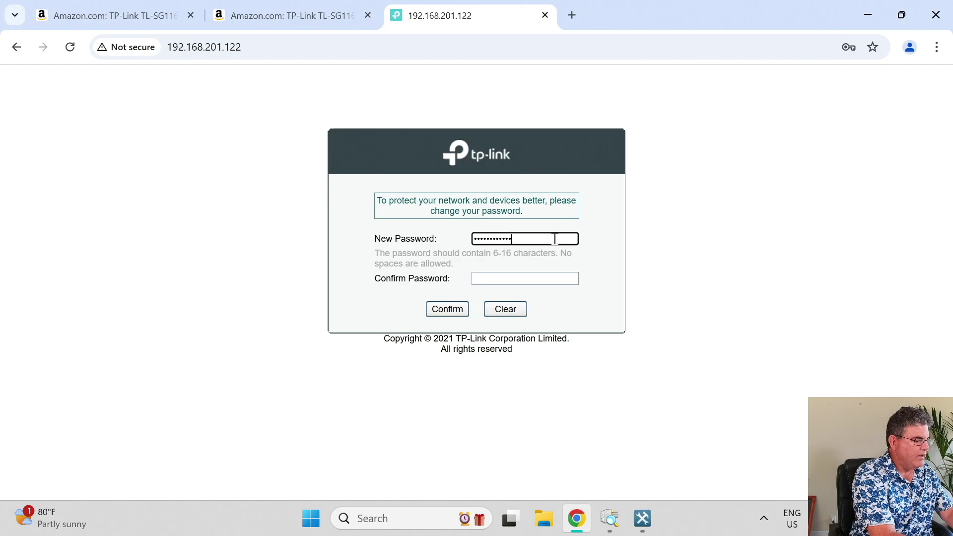
key("Tab")
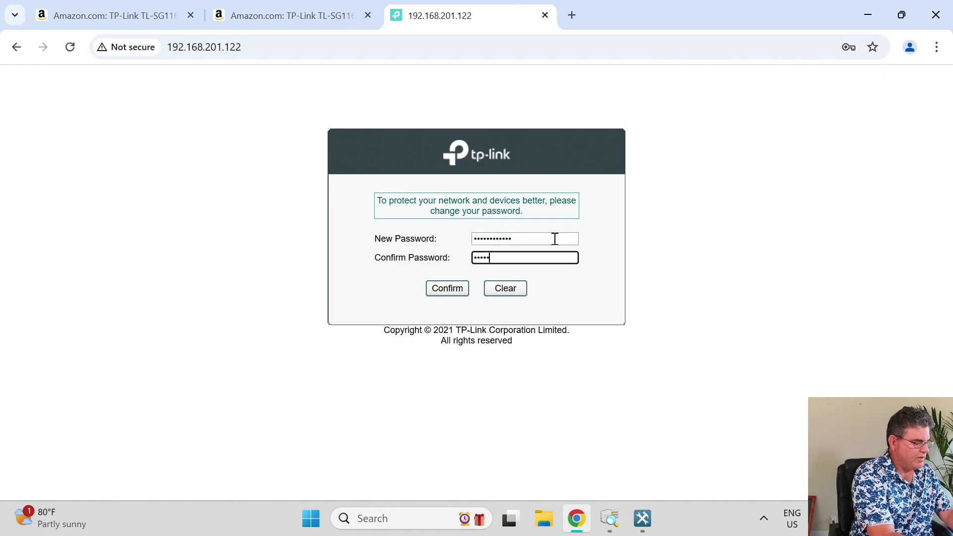
type("admin12345")
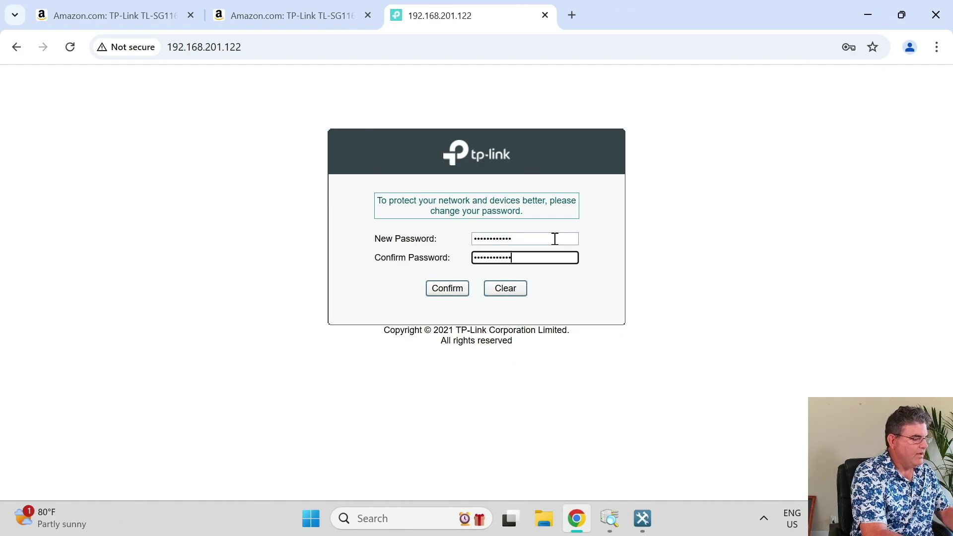
left_click(446, 289)
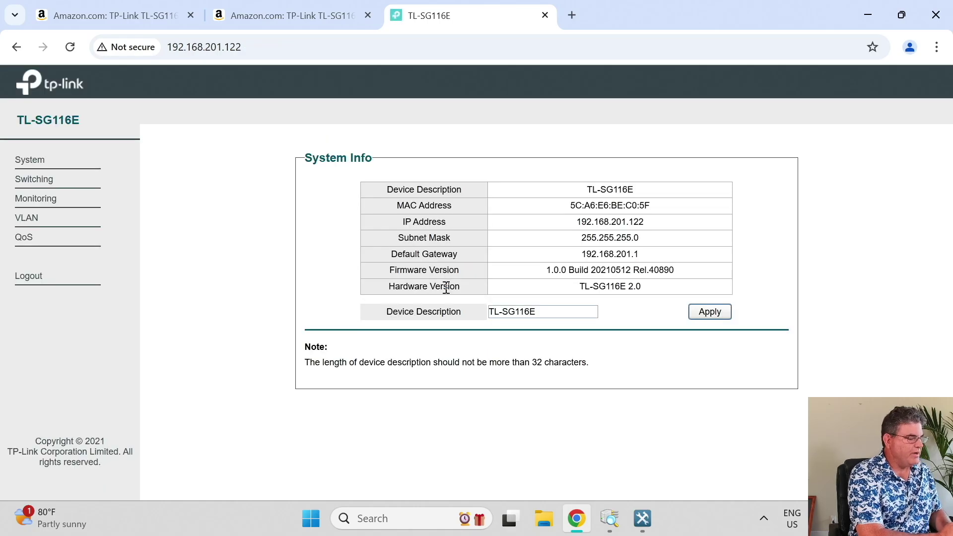
left_click_drag(548, 313, 459, 333)
type("Co")
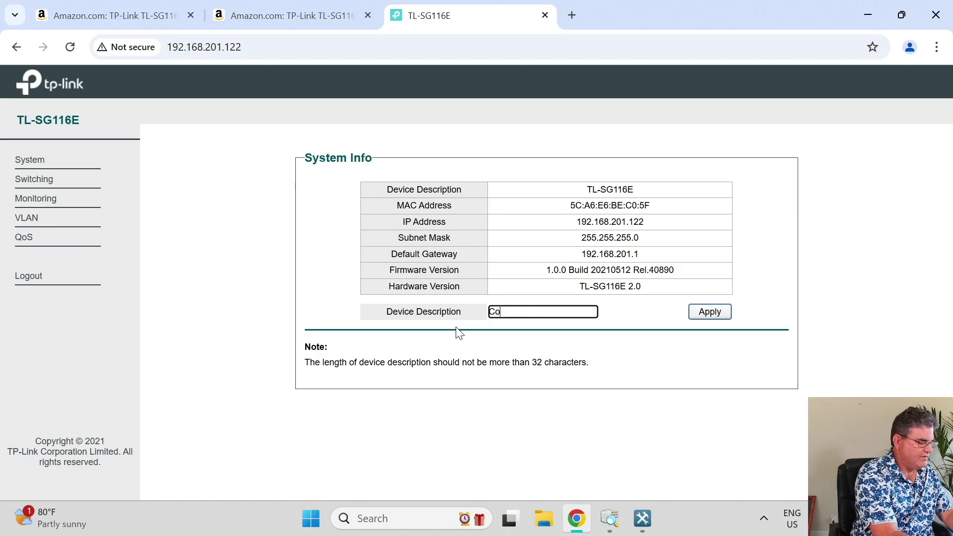
type("mTel La")
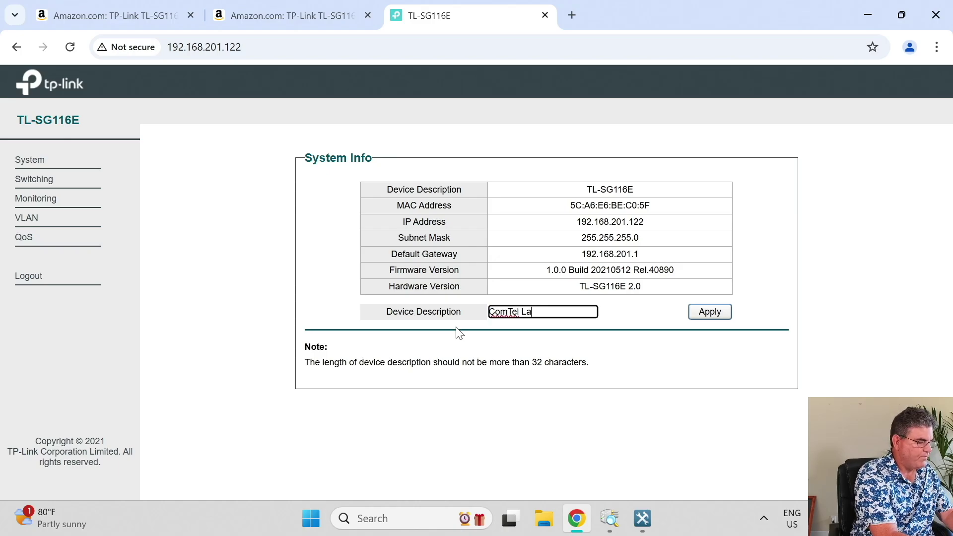
type("b")
left_click(693, 317)
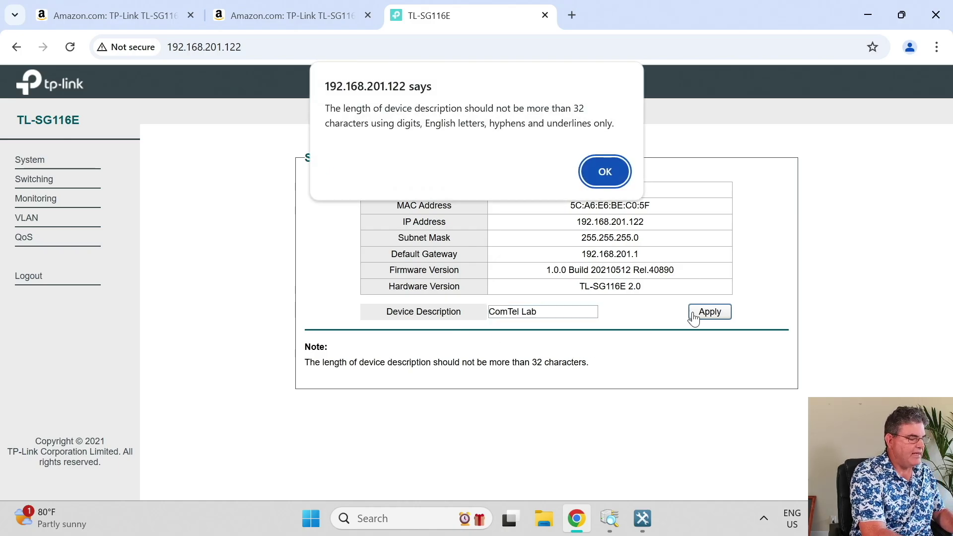
left_click(601, 172)
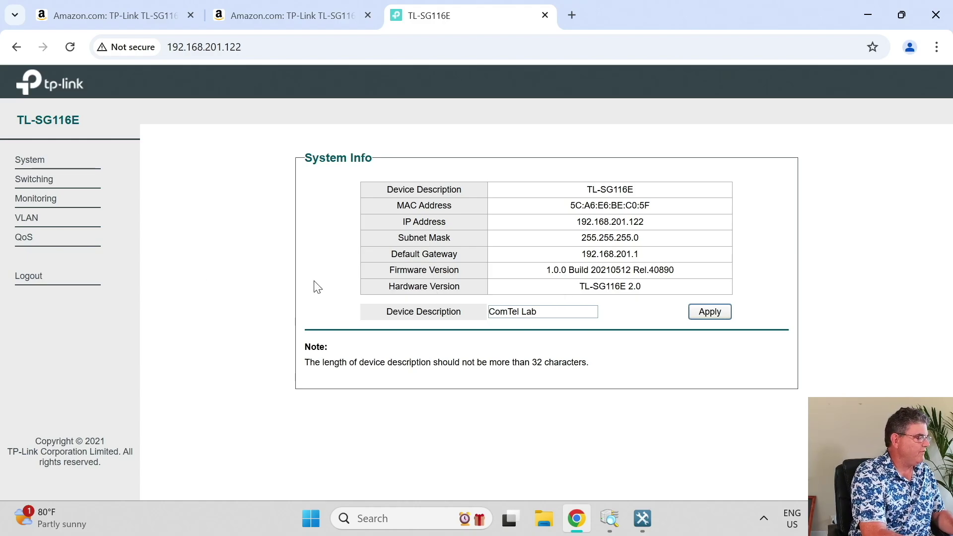
left_click(40, 168)
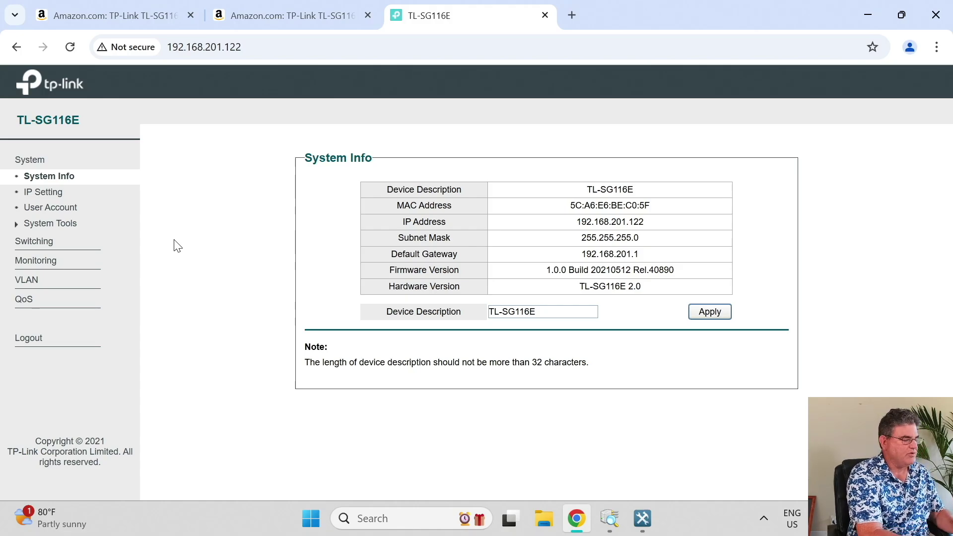
In IP Setting, disable DHCP, change the IP to 192.168.201.33, and apply.
left_click(83, 196)
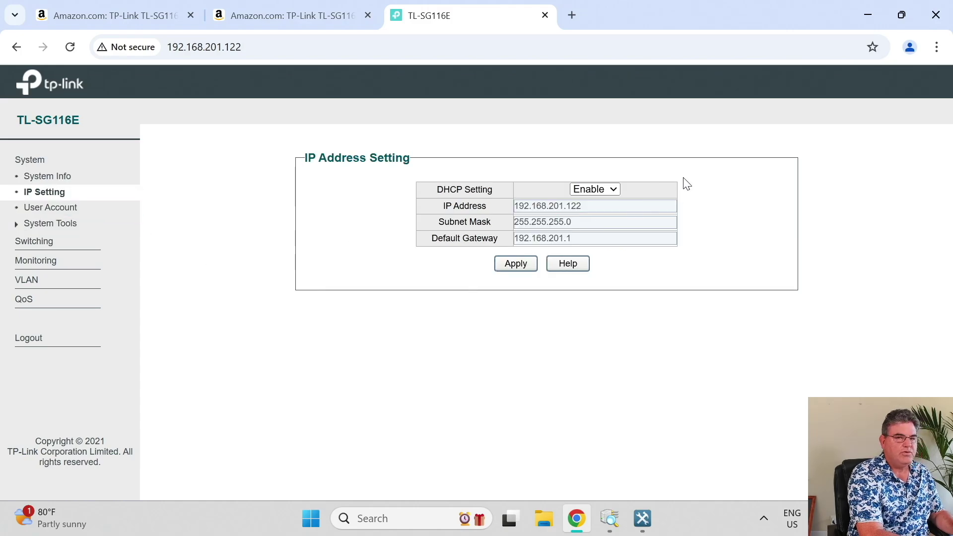
left_click(612, 189)
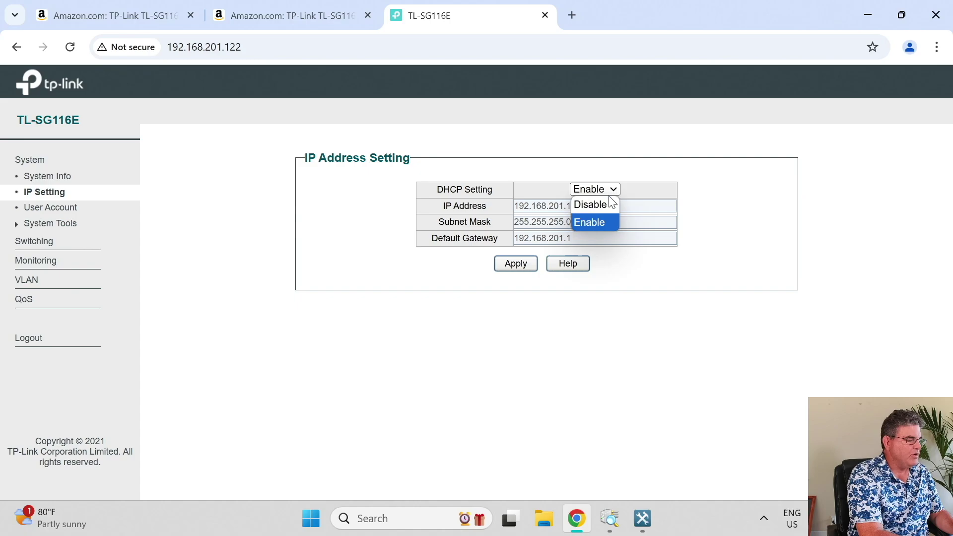
left_click(604, 206)
left_click(612, 206)
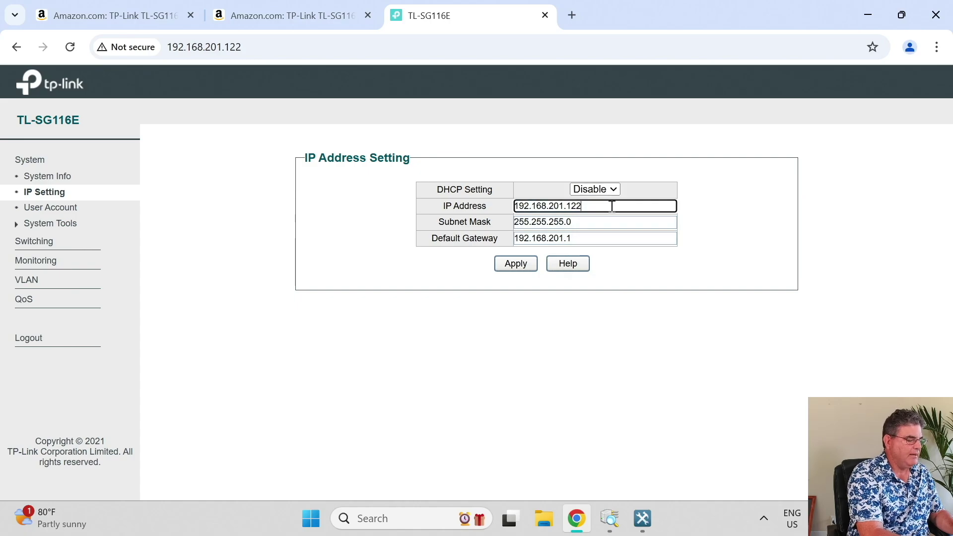
key("BackSpace")
key("BackSpace")
key("BackSpace")
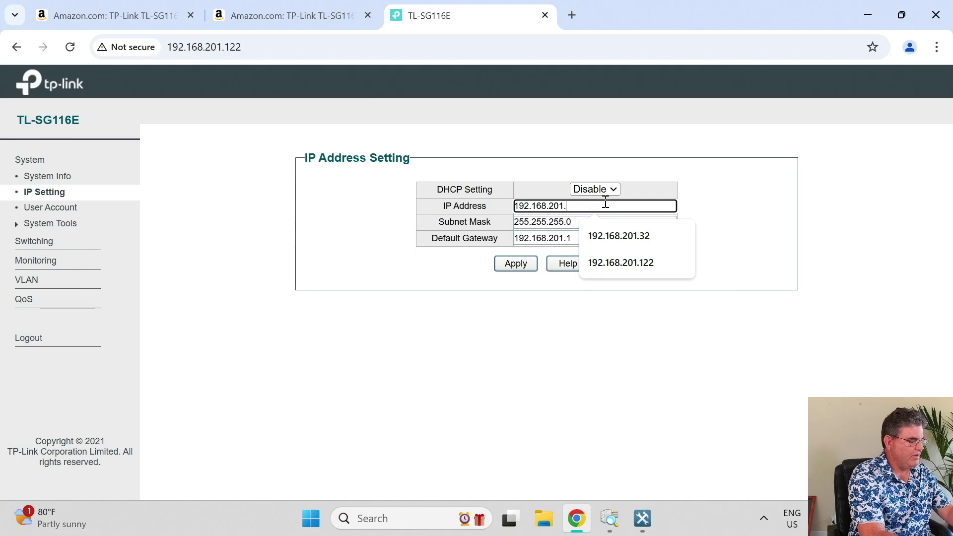
type("33")
left_click(526, 273)
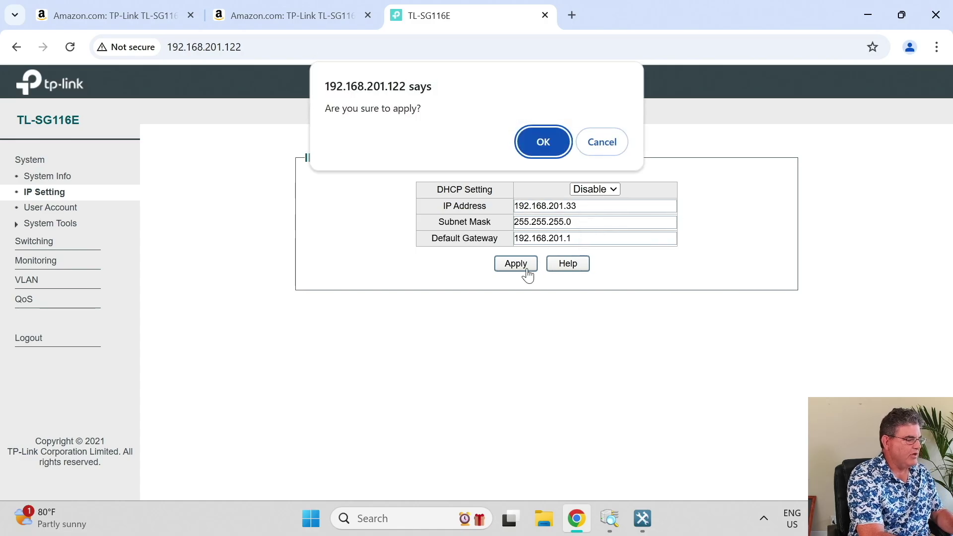
left_click(534, 144)
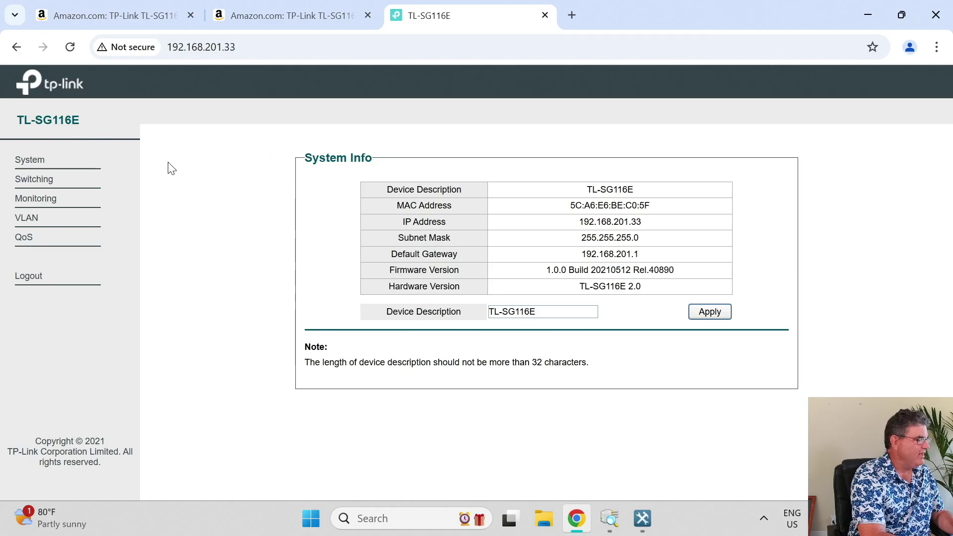
Browse the User Account and System Tools pages, then go to the MTU VLAN page.
left_click(57, 167)
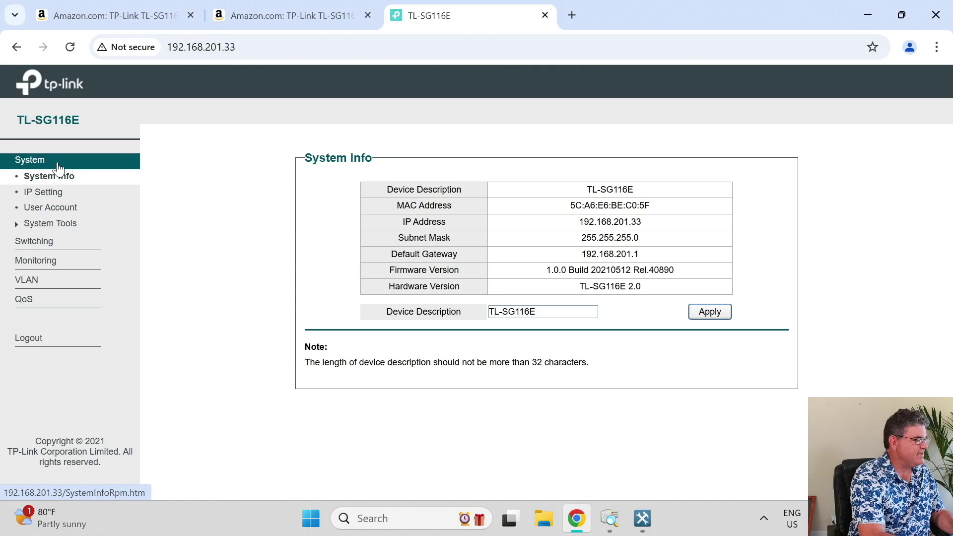
left_click(53, 210)
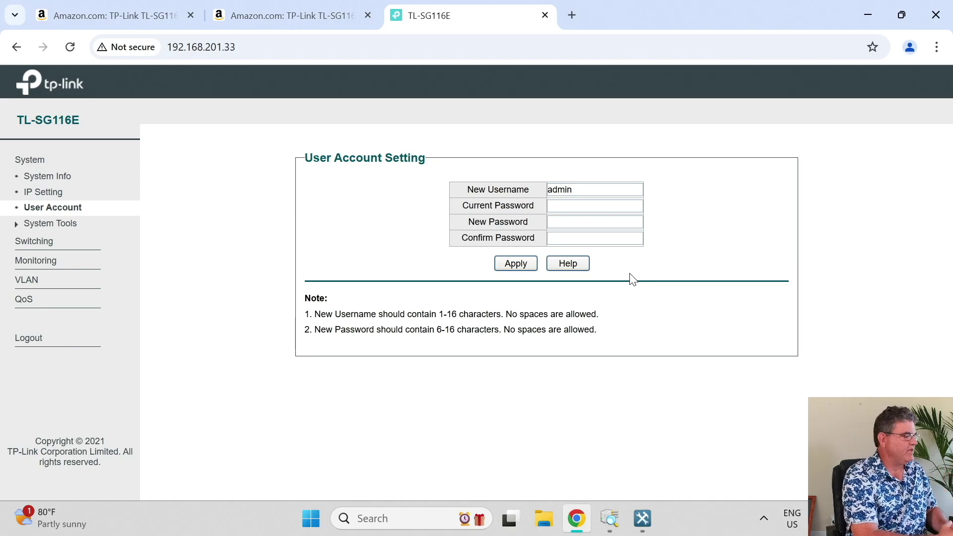
left_click(75, 225)
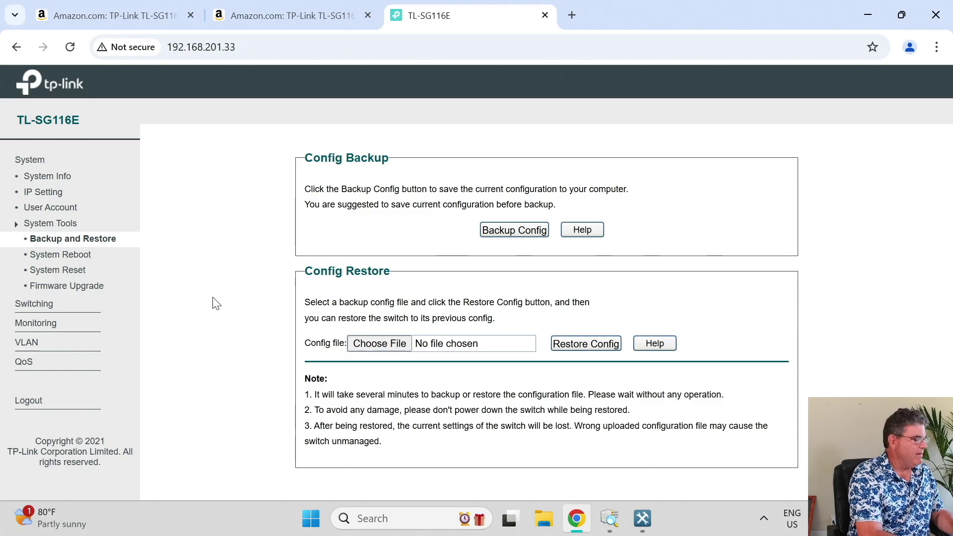
left_click(30, 341)
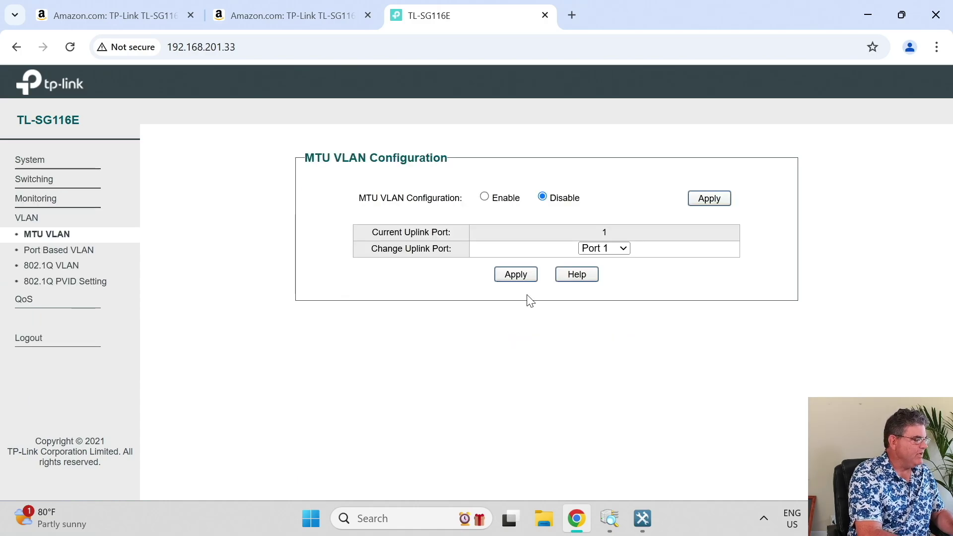
Enable 802.1Q VLAN and accept disabling port-based and MTU VLAN.
left_click(86, 268)
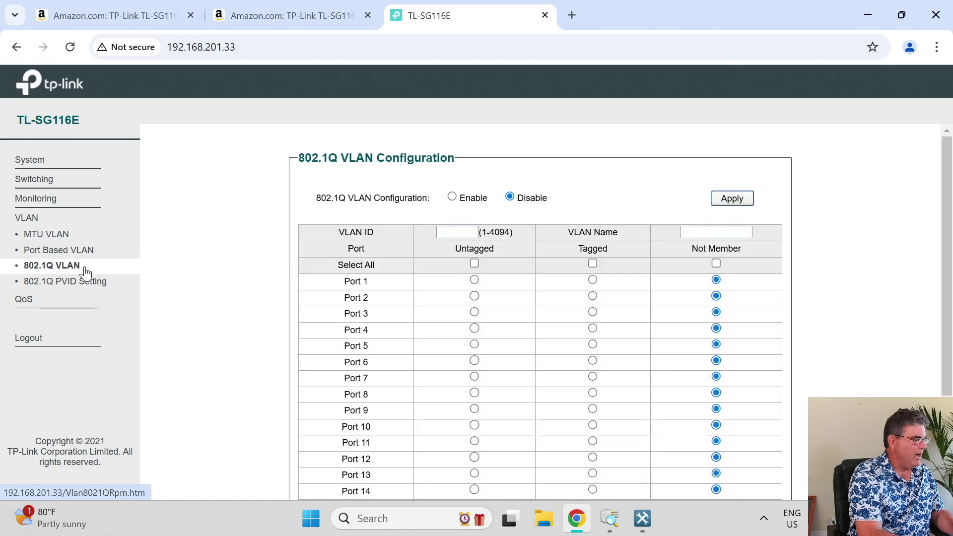
scroll(625, 177, "down", 1)
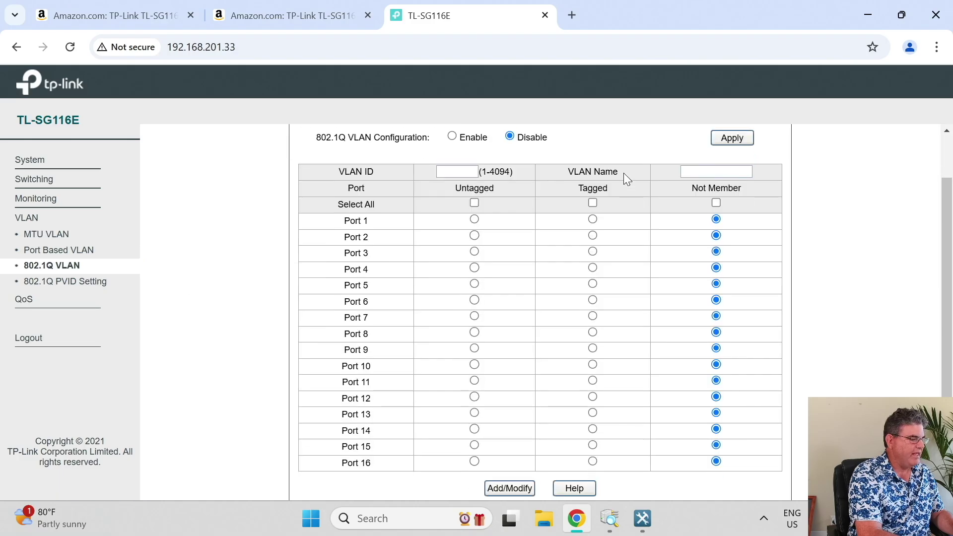
left_click(452, 148)
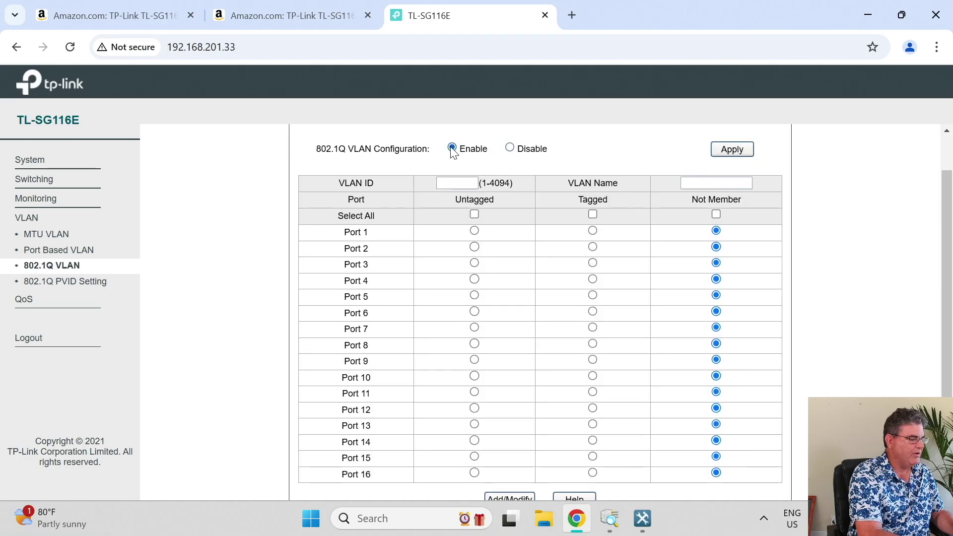
left_click(731, 149)
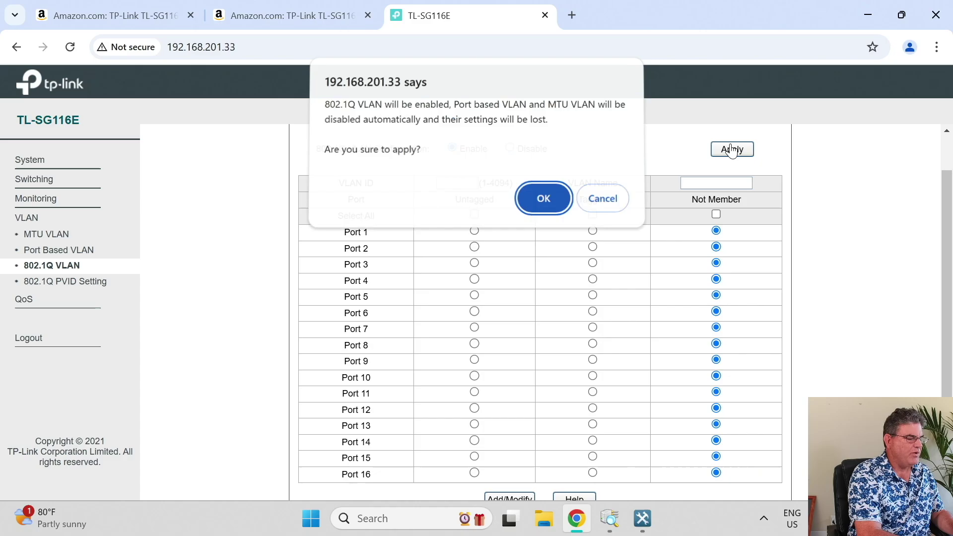
left_click(559, 198)
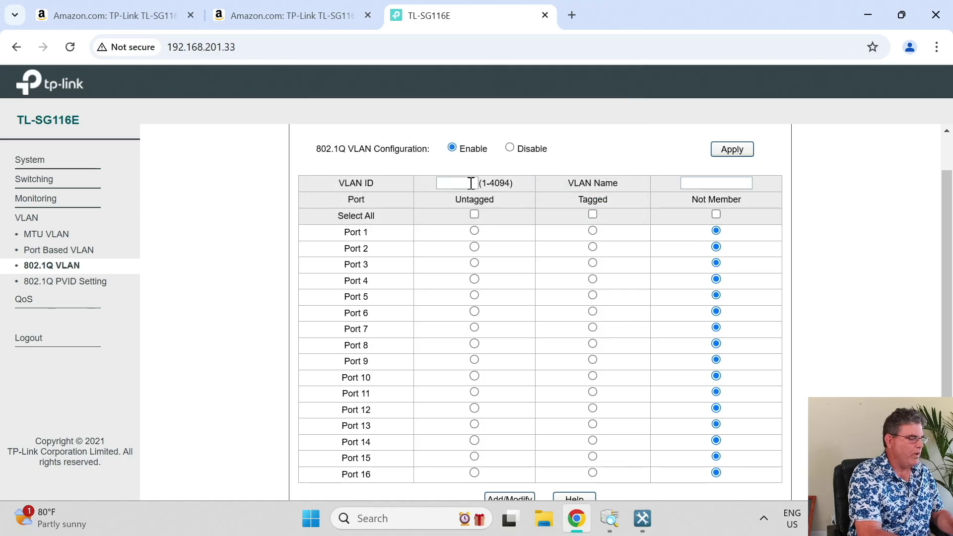
Enter 101 as the VLAN ID and submit it.
left_click(471, 183)
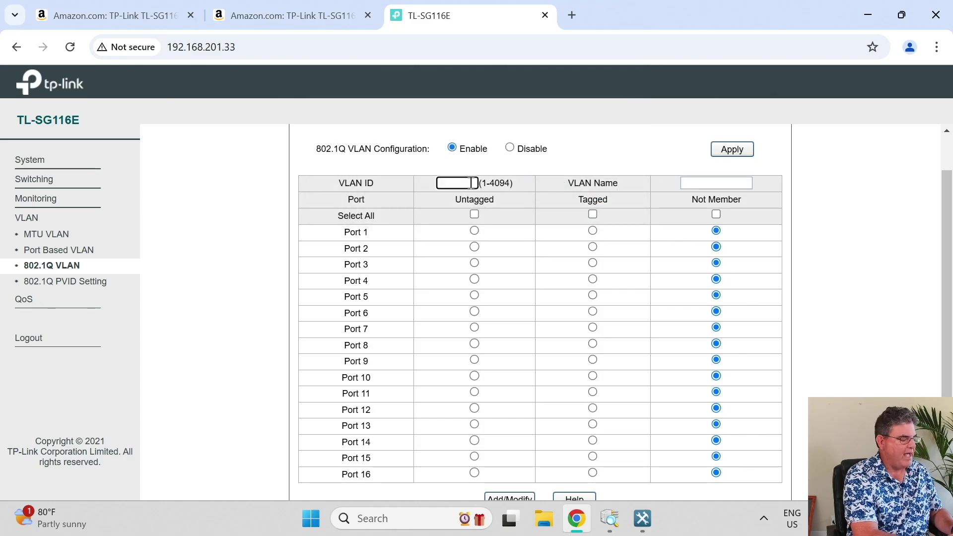
type("101")
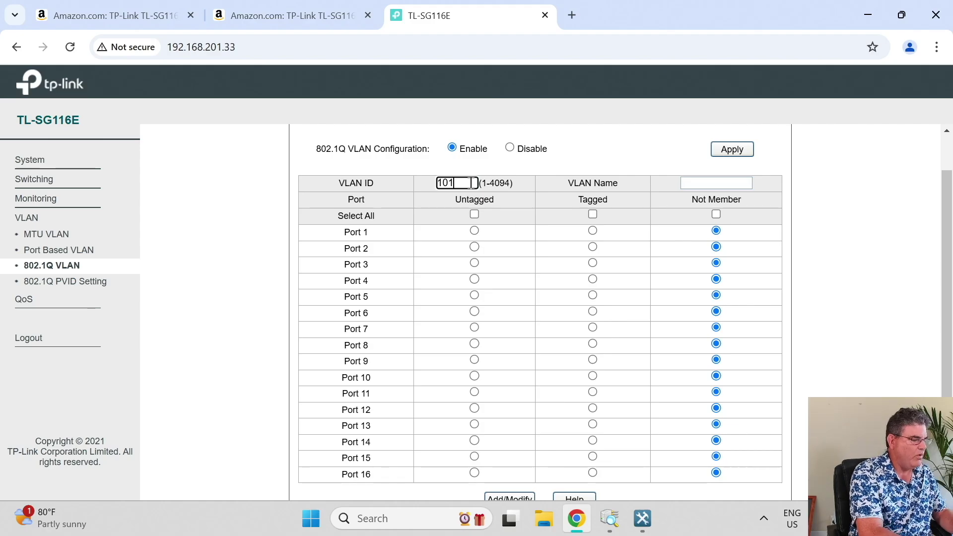
key("Return")
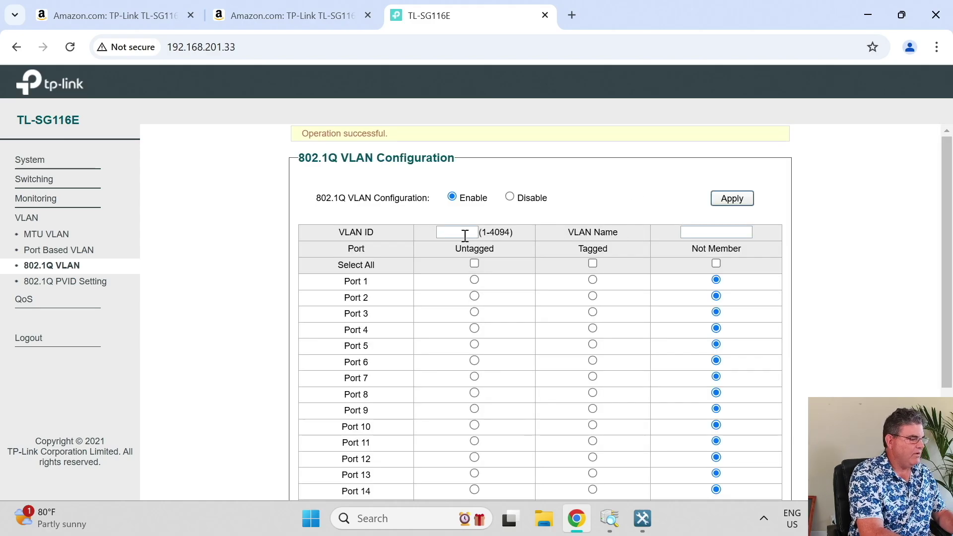
Enter VLAN ID 101 with name Voice, dismissing the warning about choosing ports.
left_click(465, 235)
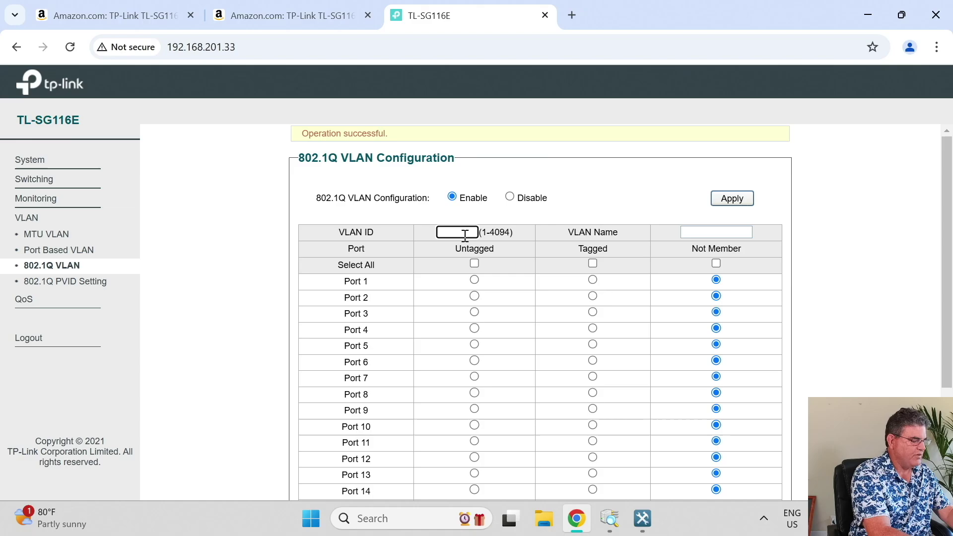
type("101")
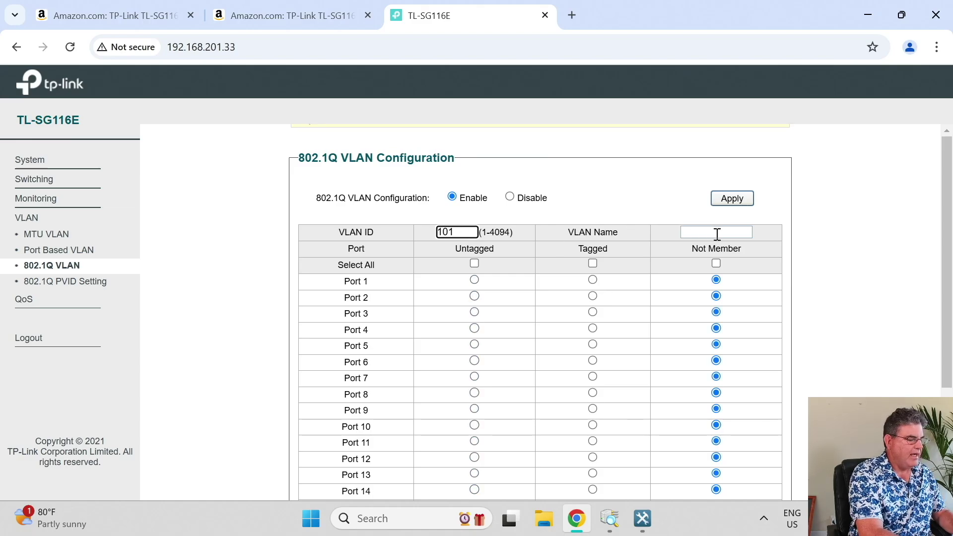
left_click(716, 234)
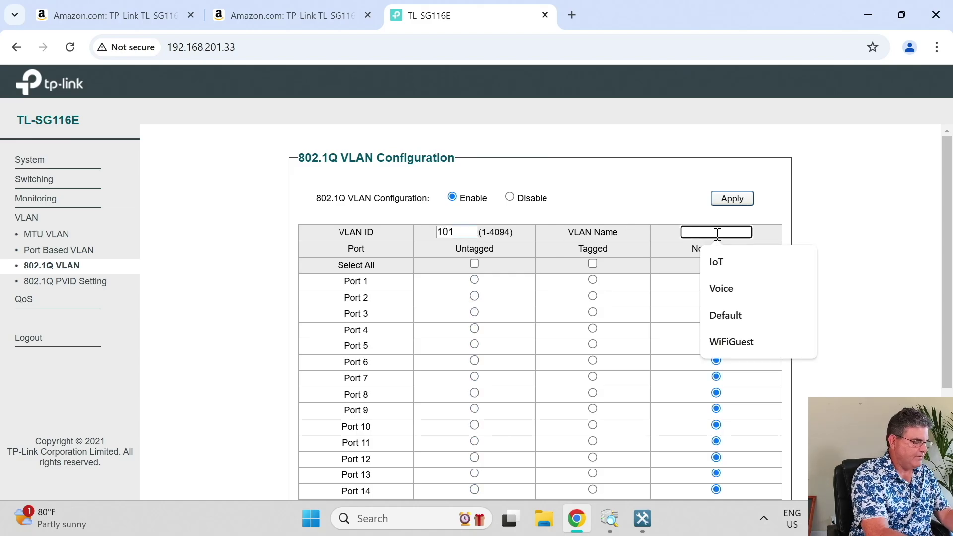
type("Voice")
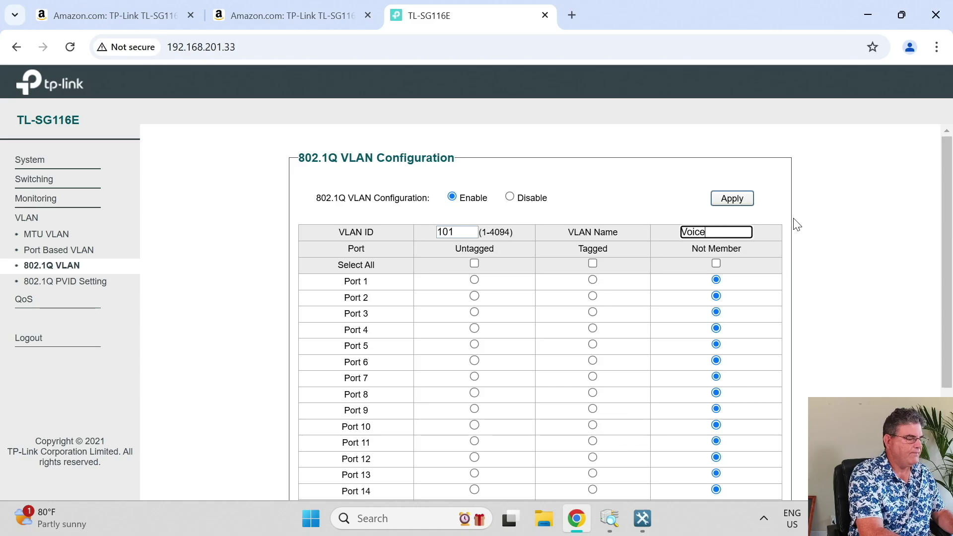
left_click(815, 214)
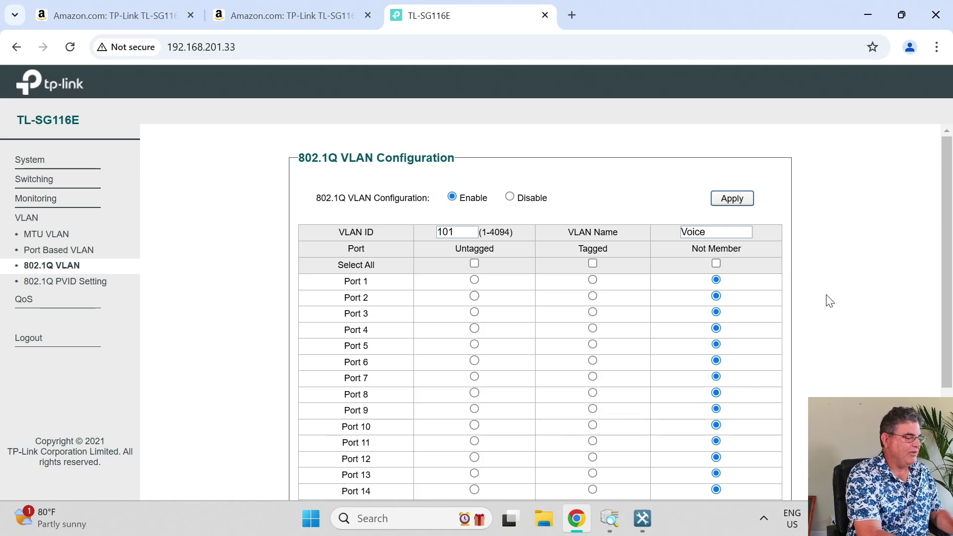
scroll(827, 299, "down", 3)
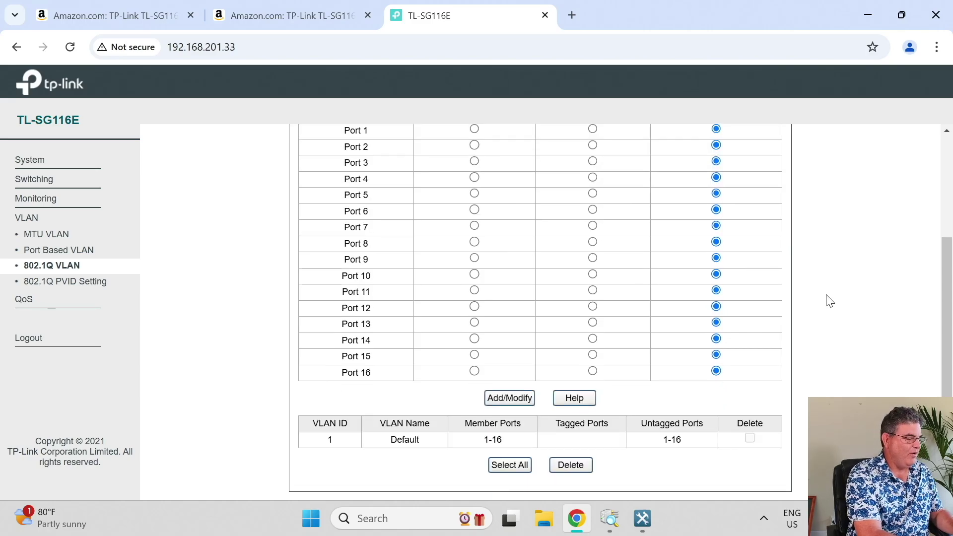
left_click(495, 401)
left_click(607, 140)
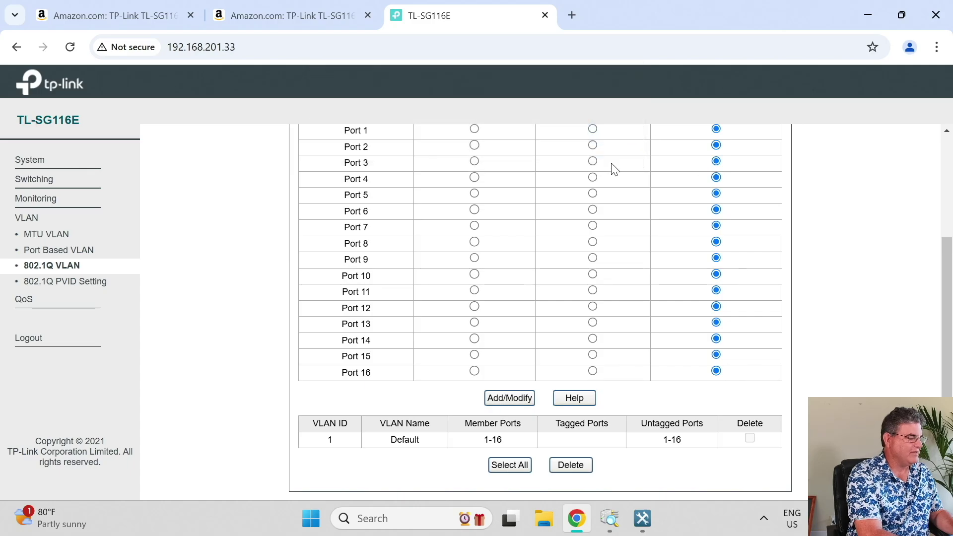
scroll(612, 166, "up", 3)
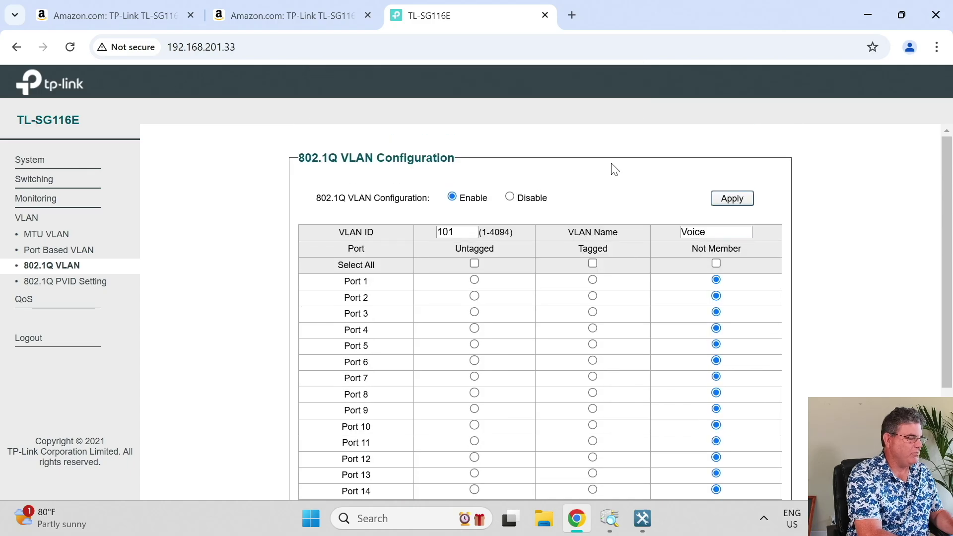
Set ports 2–4 as tagged and 5–6 as untagged, then save VLAN 101 with Add/Modify.
left_click(593, 296)
left_click(593, 312)
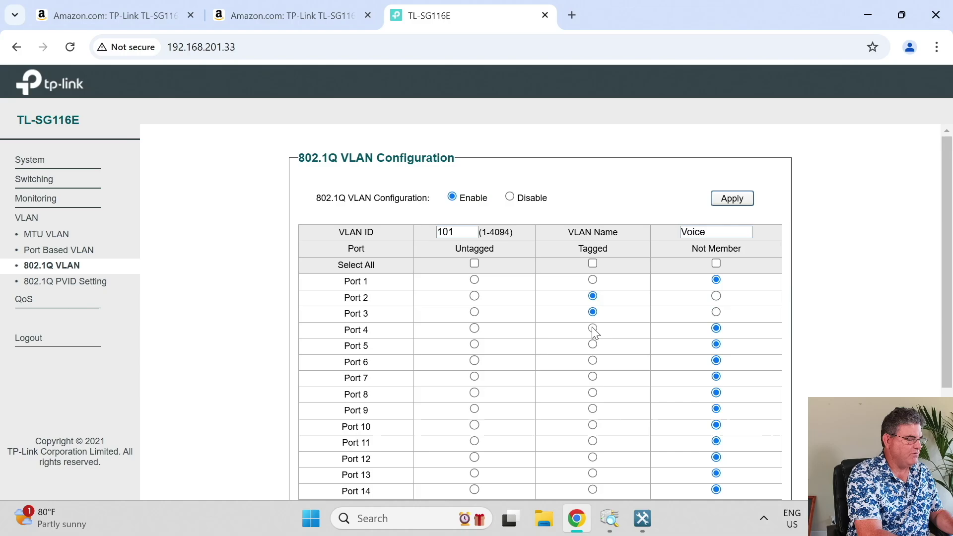
left_click(592, 329)
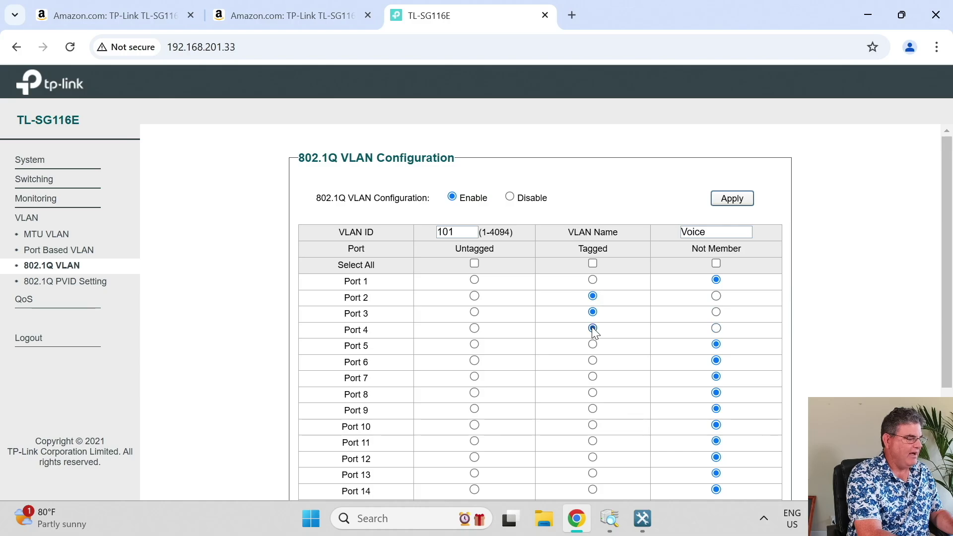
scroll(593, 331, "down", 2)
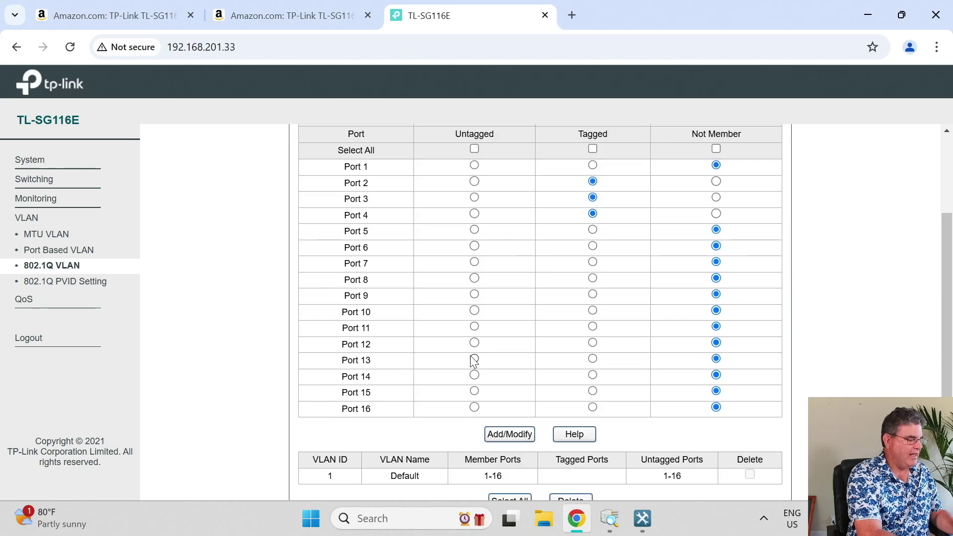
left_click(474, 229)
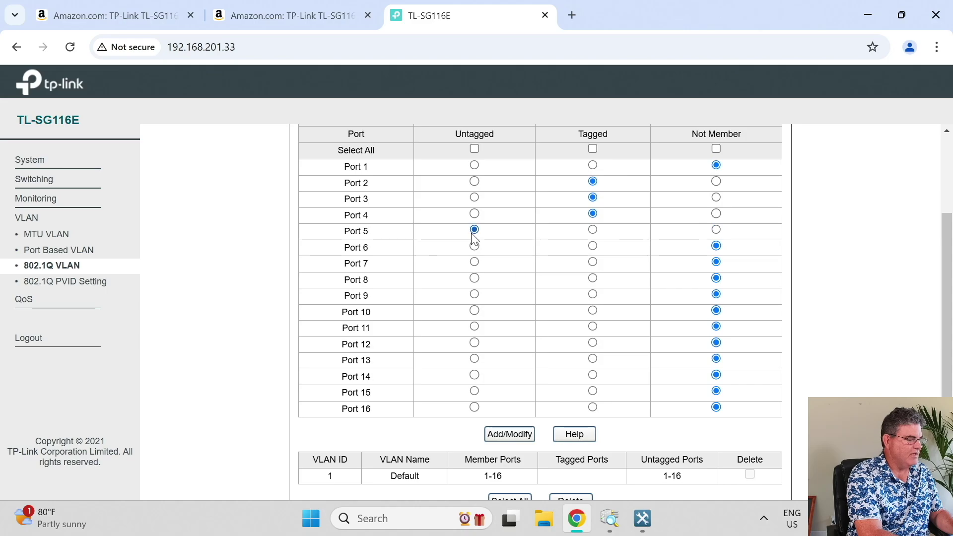
left_click(474, 247)
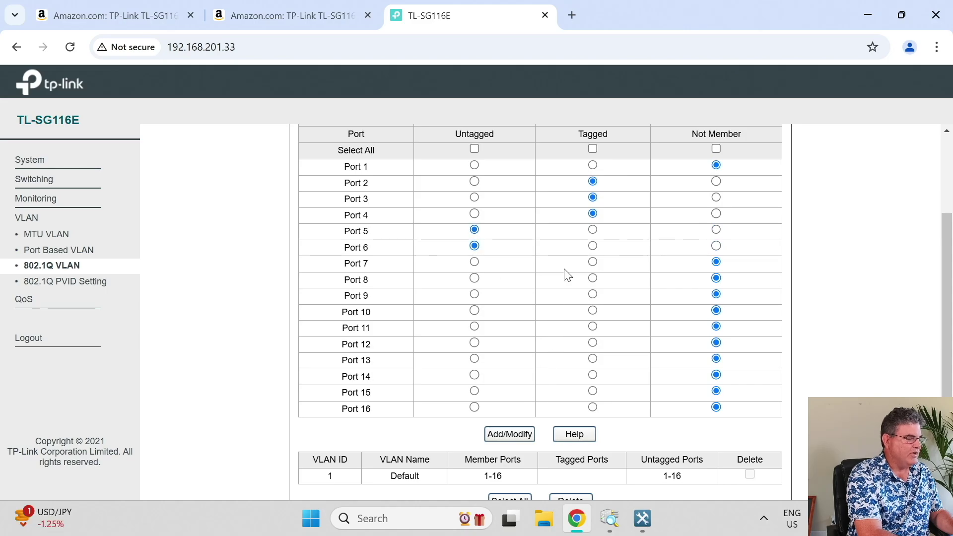
scroll(567, 275, "up", 2)
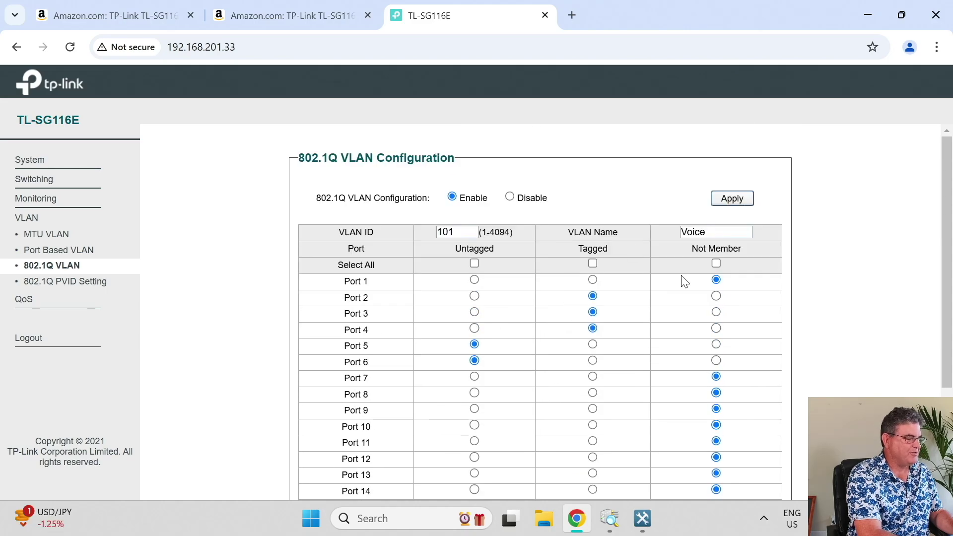
scroll(685, 281, "down", 3)
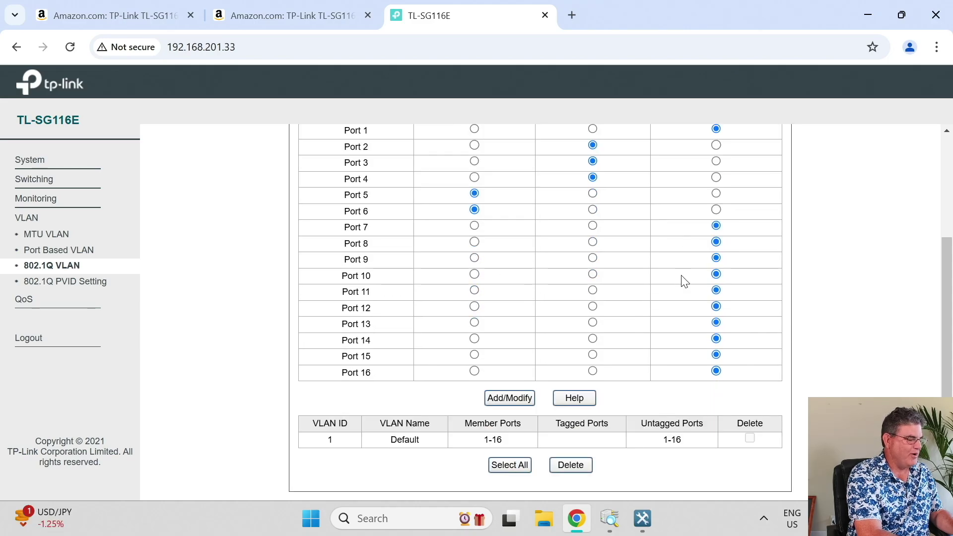
left_click(508, 398)
scroll(838, 289, "down", 3)
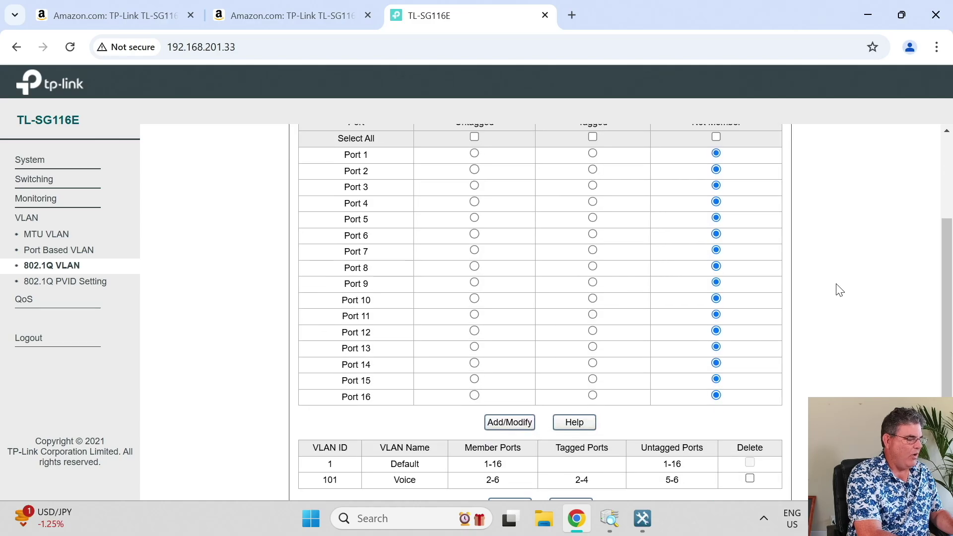
scroll(837, 289, "down", 1)
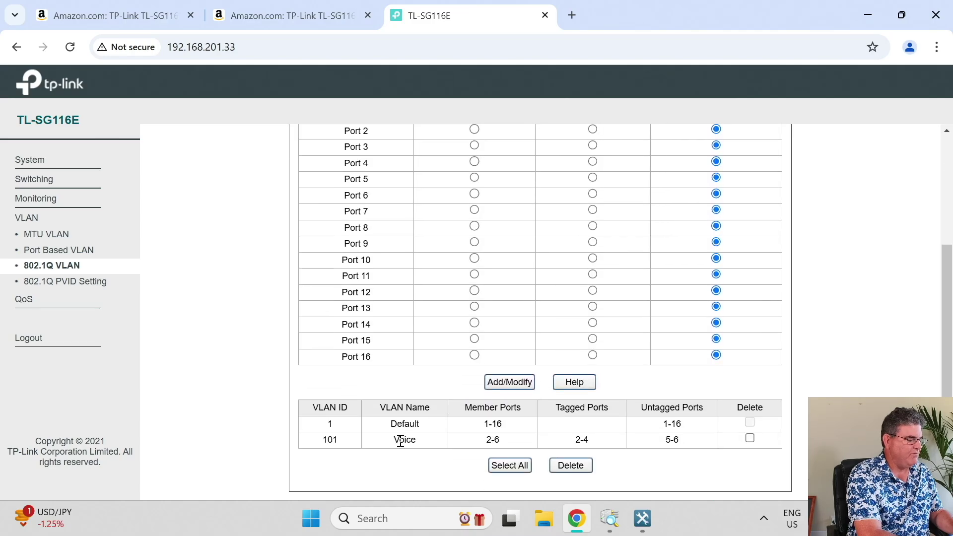
Re-enter VLAN ID 101 to reload Voice's port memberships, then minimize Chrome.
double_click(328, 440)
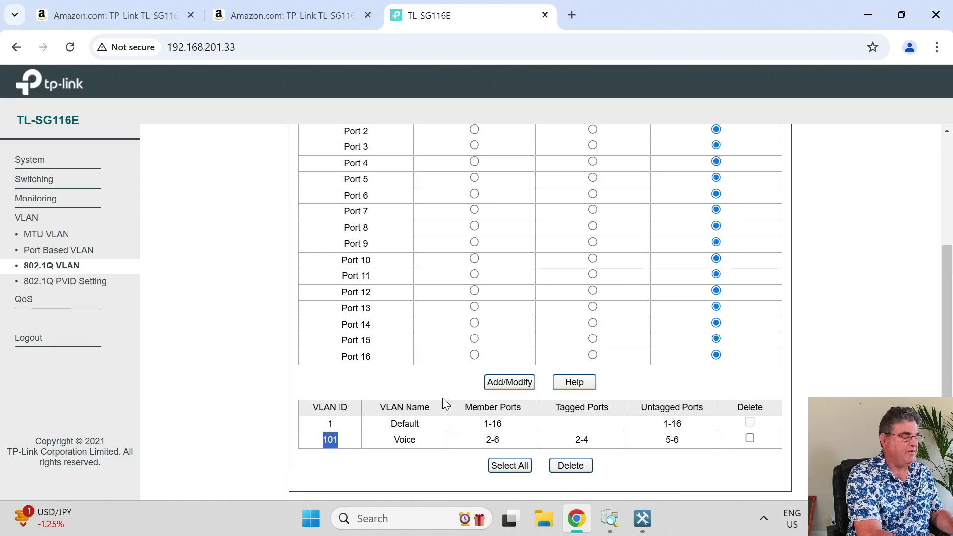
scroll(442, 397, "up", 4)
left_click(472, 235)
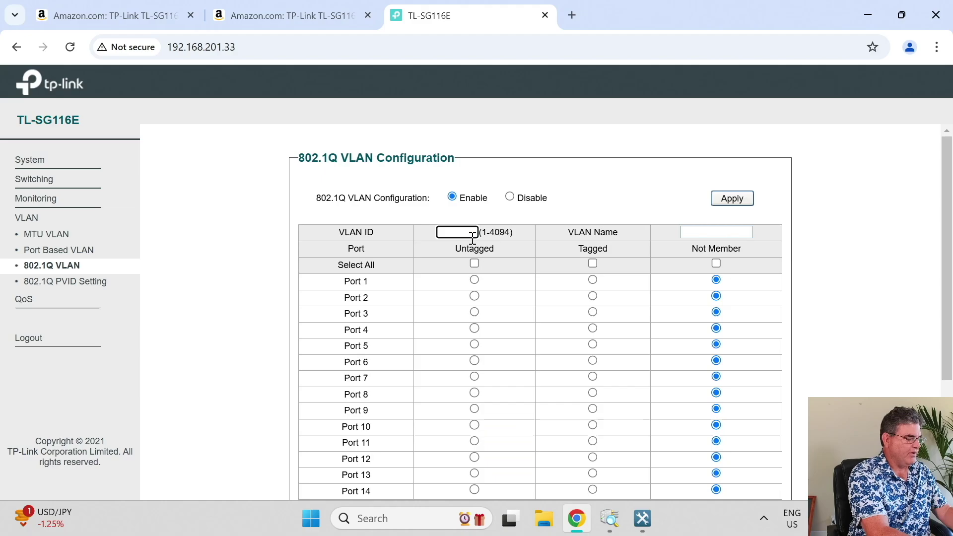
type("101")
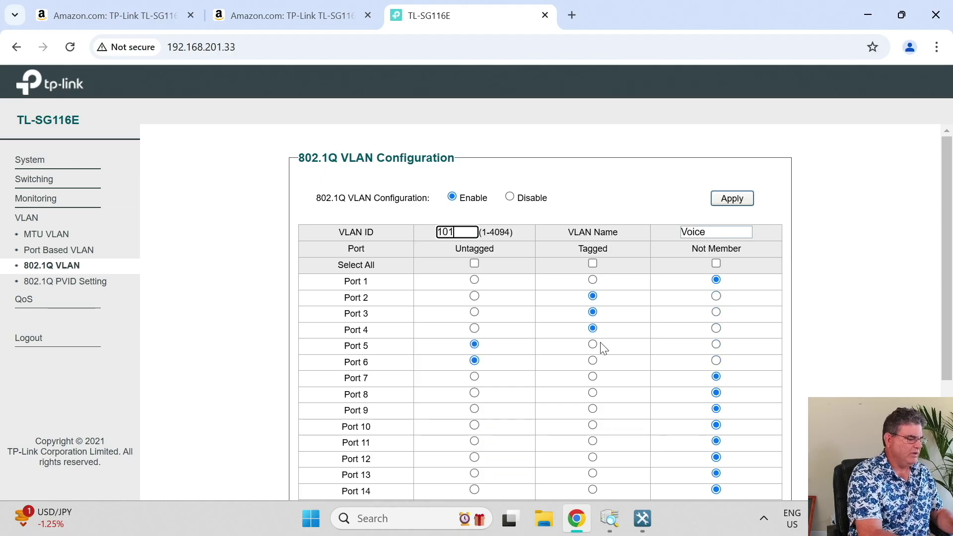
left_click(862, 25)
Minimize the port scanner, then refresh and maximize the Easy Smart Configuration Utility.
left_click(873, 7)
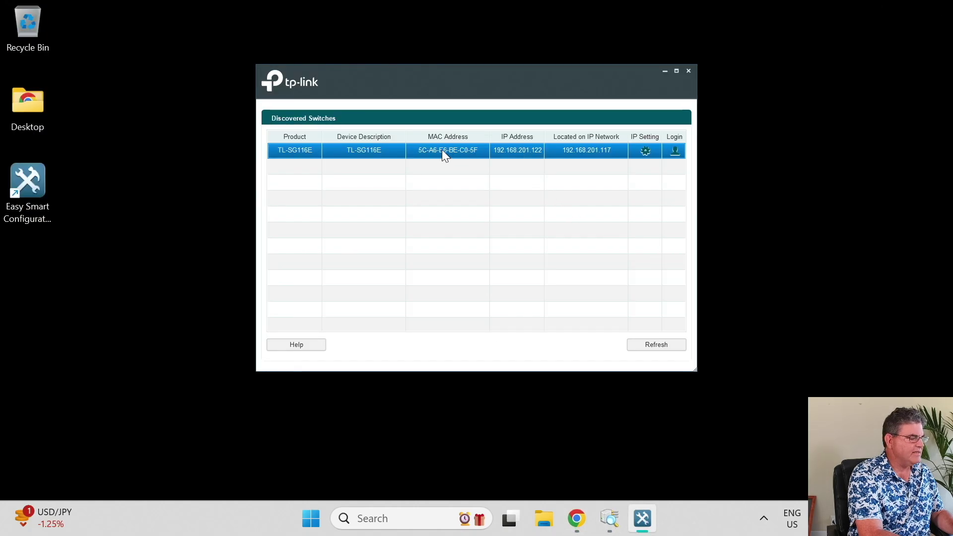
left_click(656, 345)
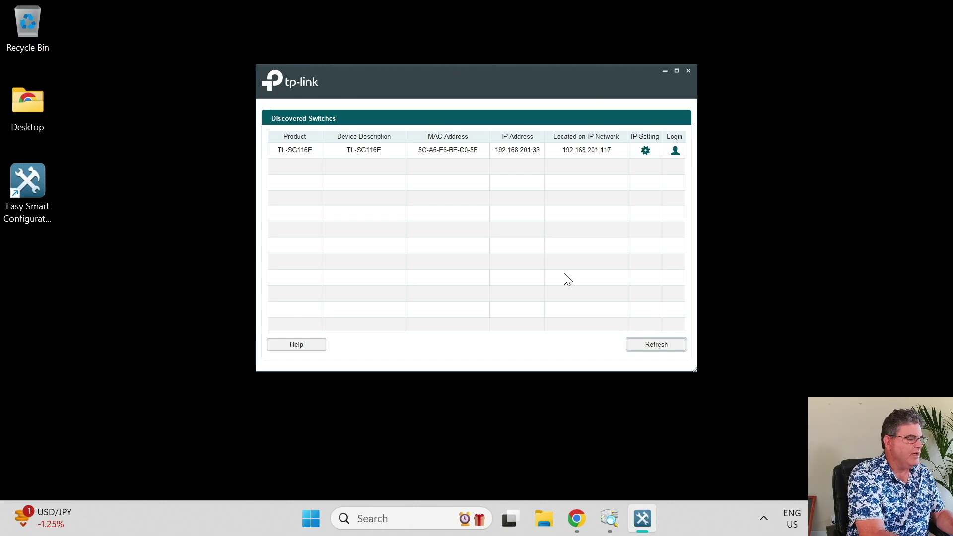
left_click(676, 73)
Select the TL-SG116E, view its IP settings without changes, and bring up its login.
left_click(742, 89)
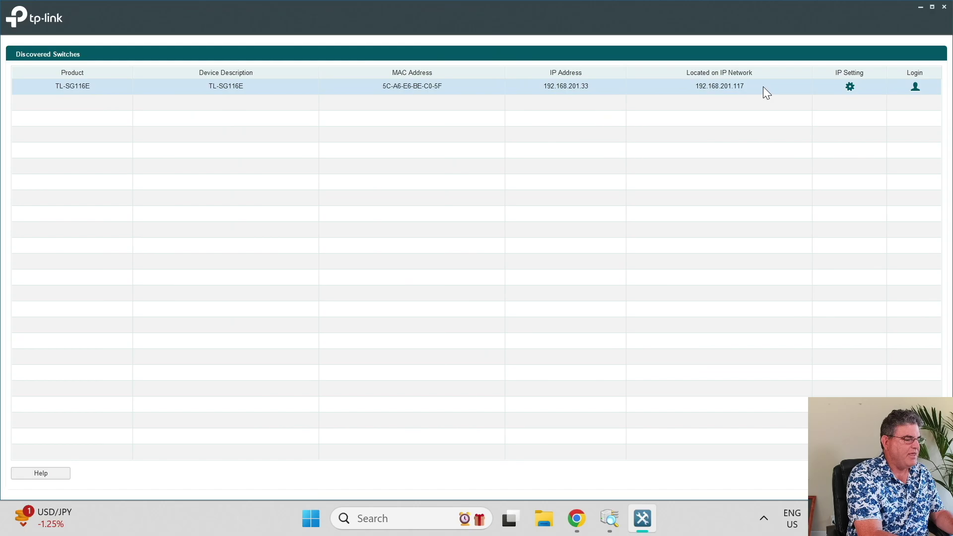
left_click(915, 89)
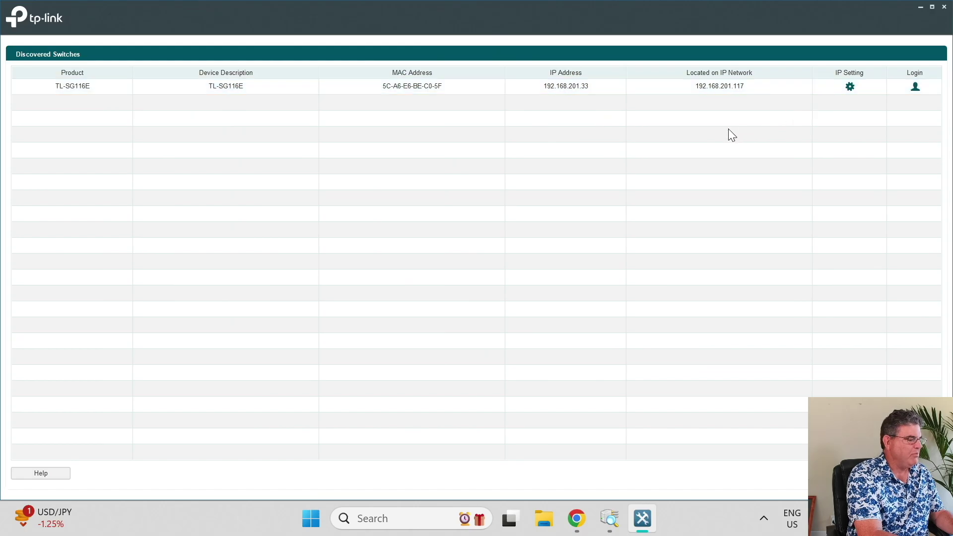
left_click(849, 87)
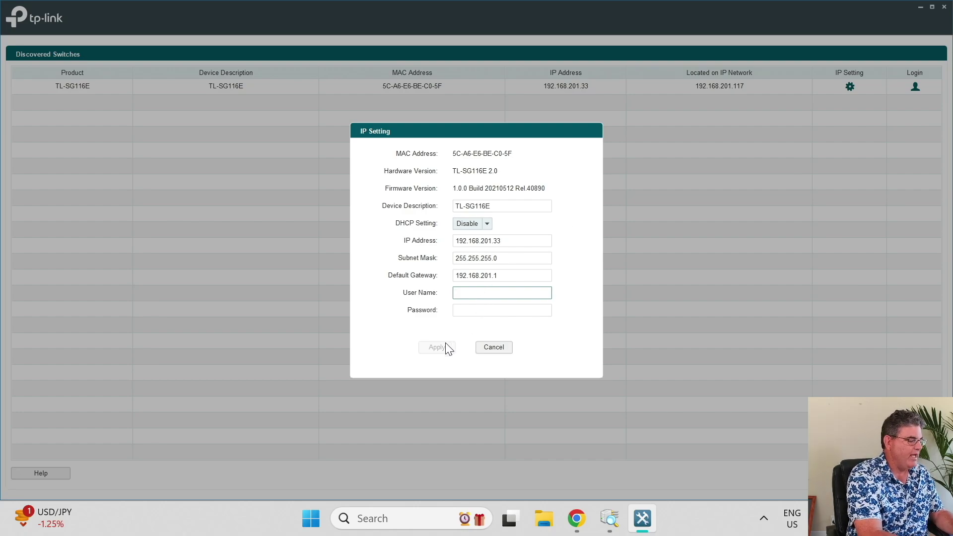
left_click(488, 348)
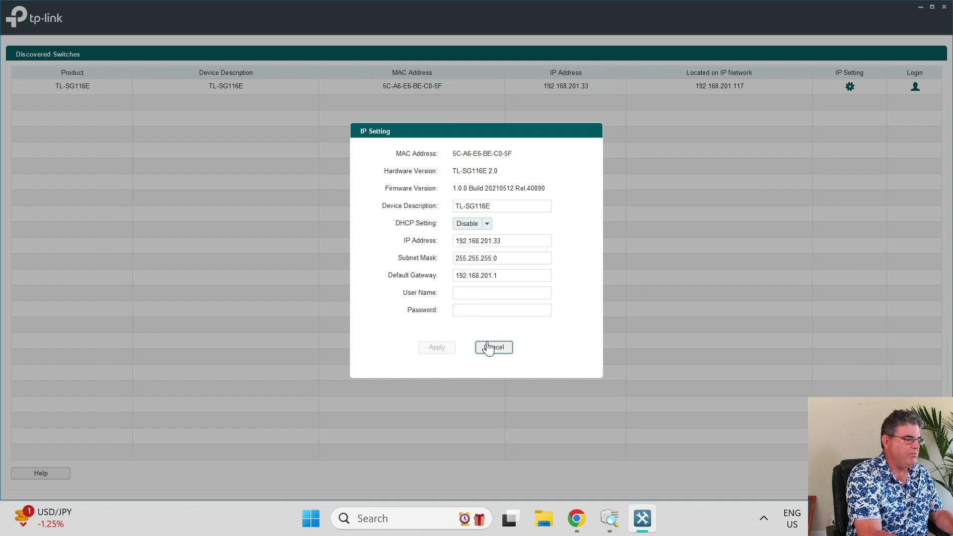
left_click(915, 88)
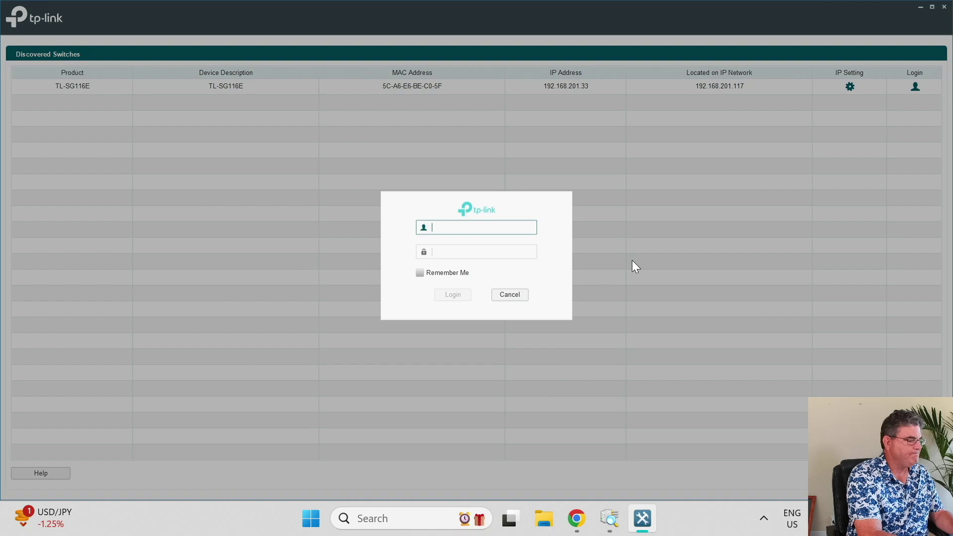
Log in as admin with the new password and select the System Info device description.
type("admin")
key("Tab")
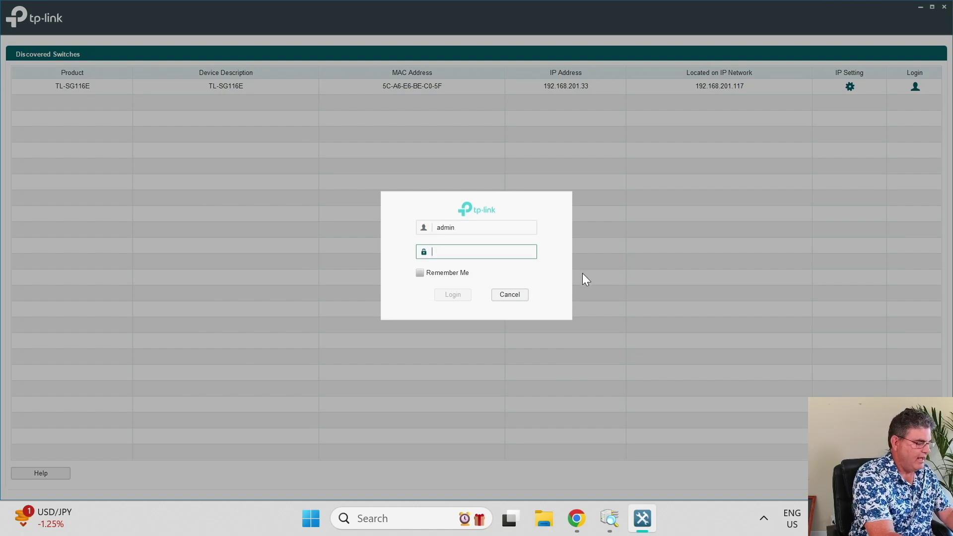
type("********")
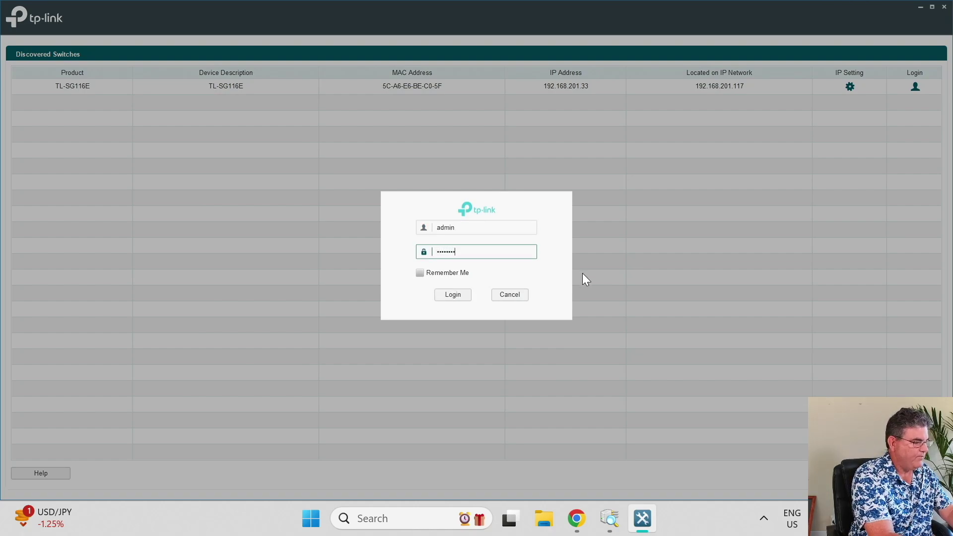
type("****")
key("Return")
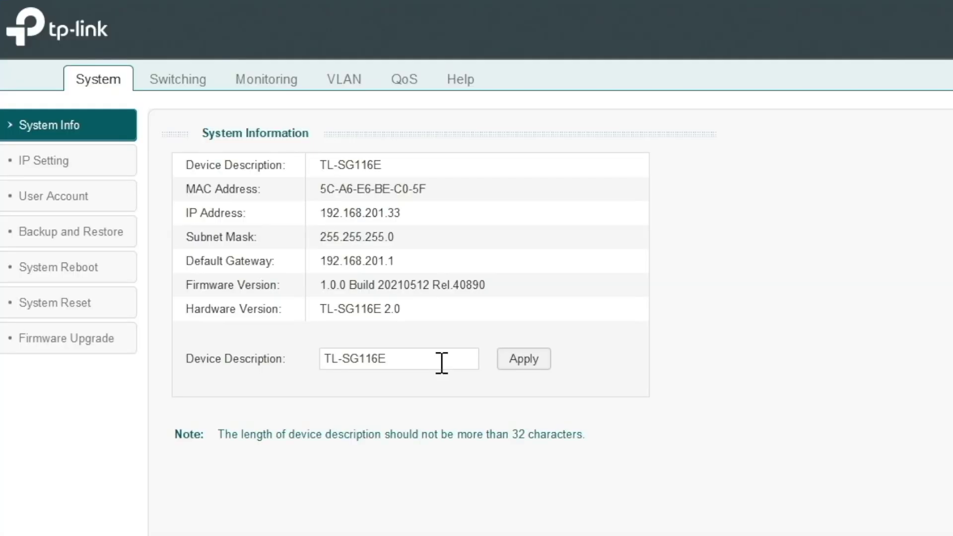
left_click_drag(441, 362, 264, 383)
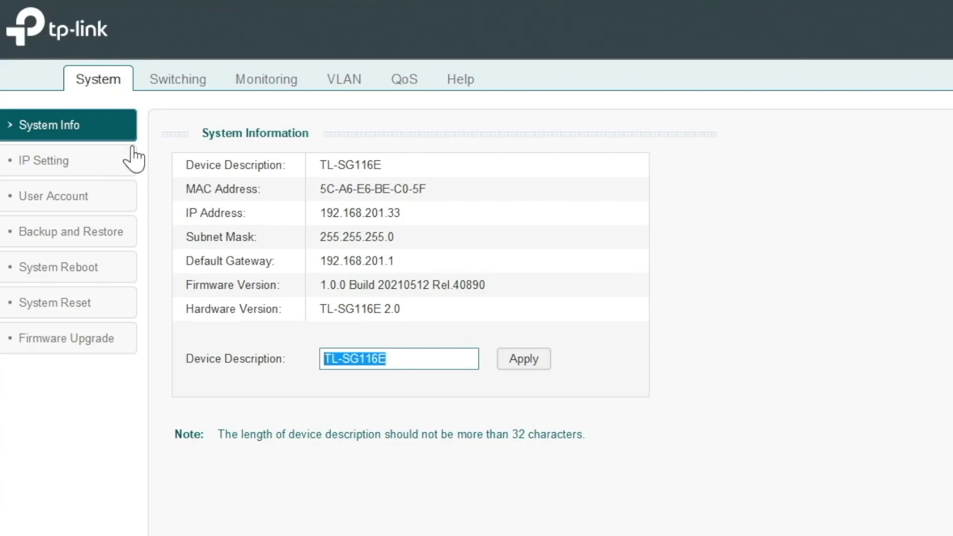
In the utility's 802.1Q VLAN page, inspect VLAN 101 Voice and the Default VLAN 1.
left_click(337, 87)
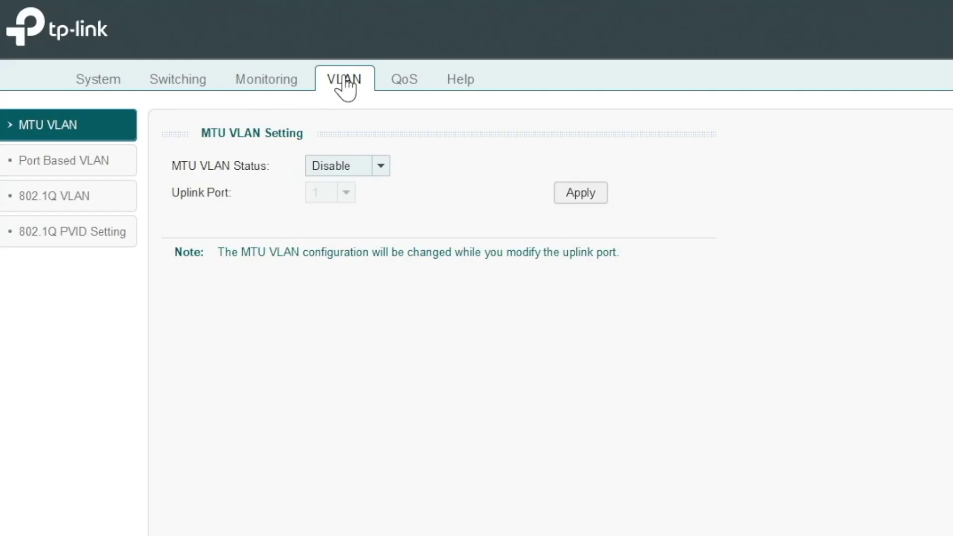
left_click(86, 196)
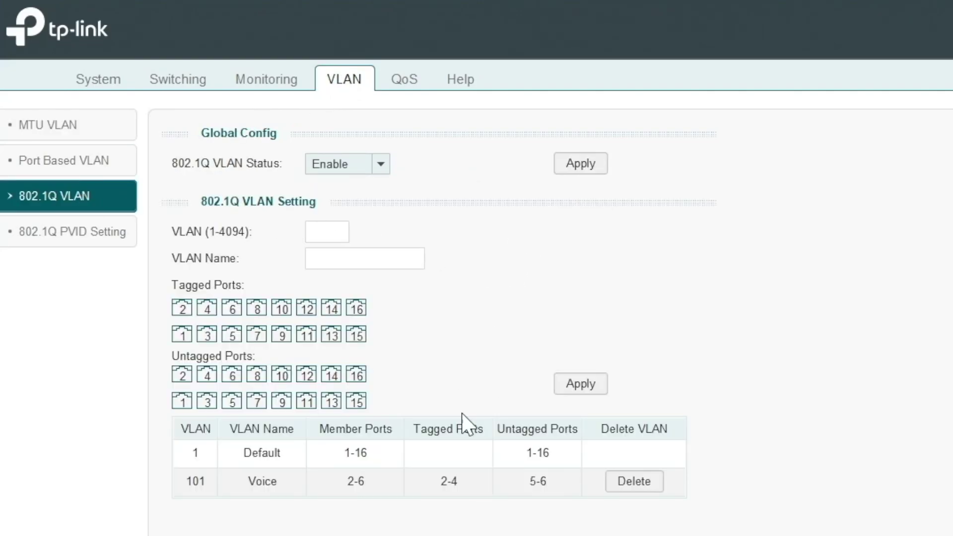
left_click(196, 483)
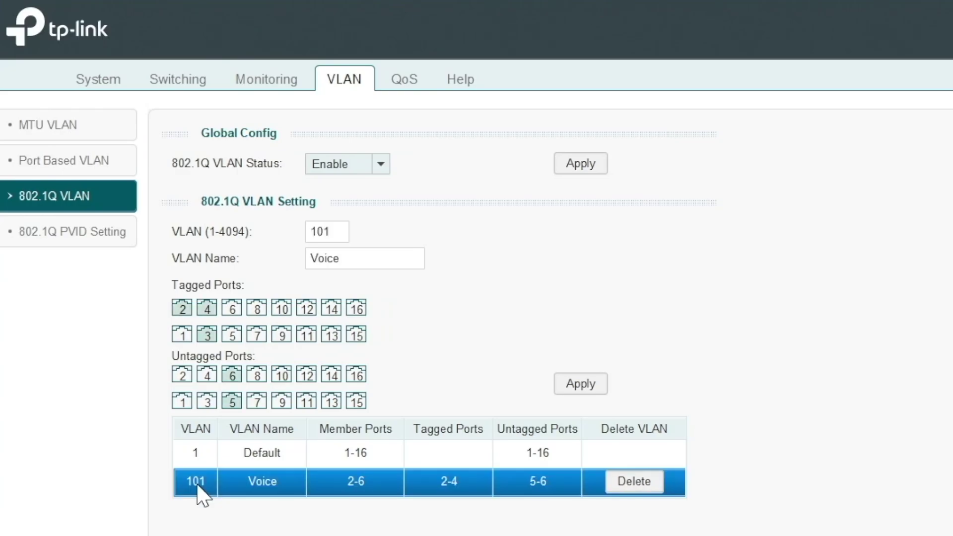
left_click(206, 308)
left_click(311, 454)
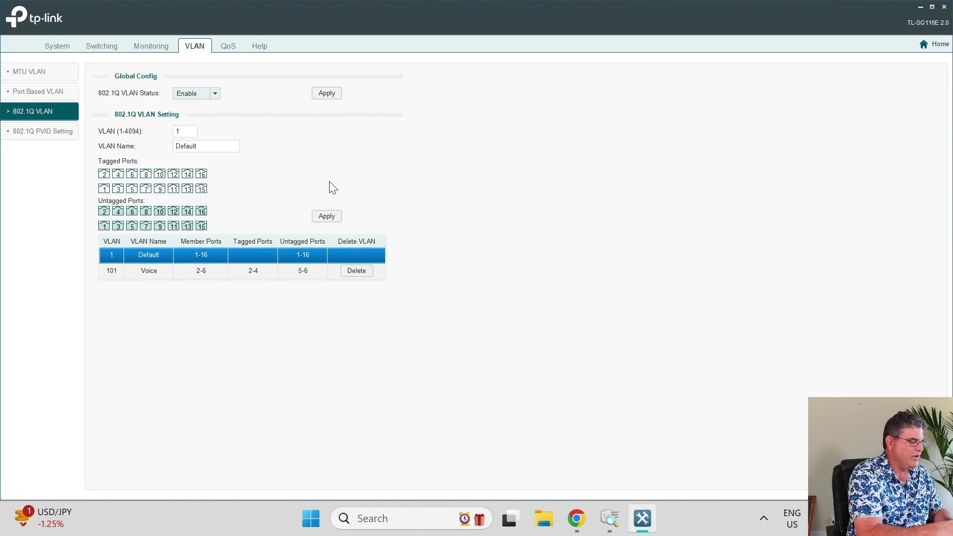
Switch back to Chrome's 802.1Q VLAN page showing VLAN 101 Voice.
key("alt+Tab")
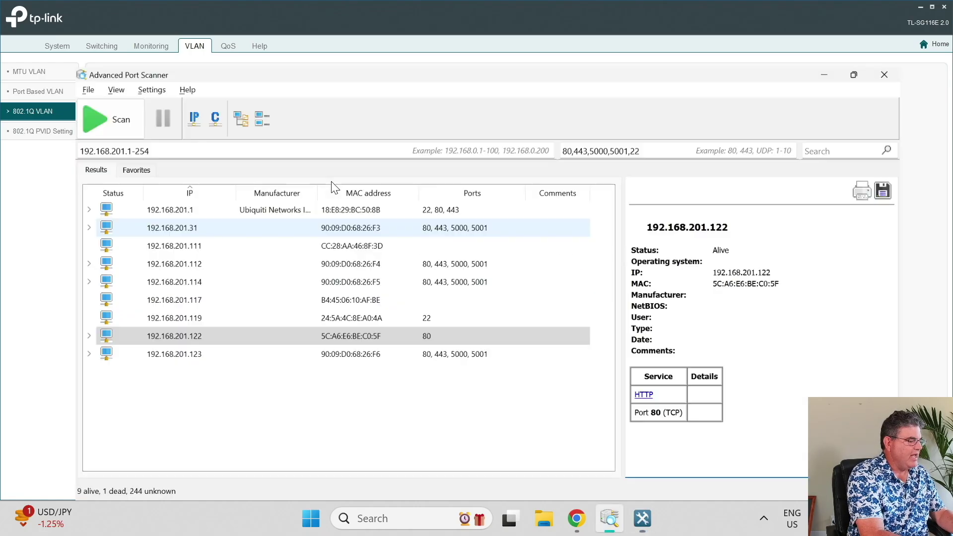
key("alt+Tab")
key("alt+Tab")
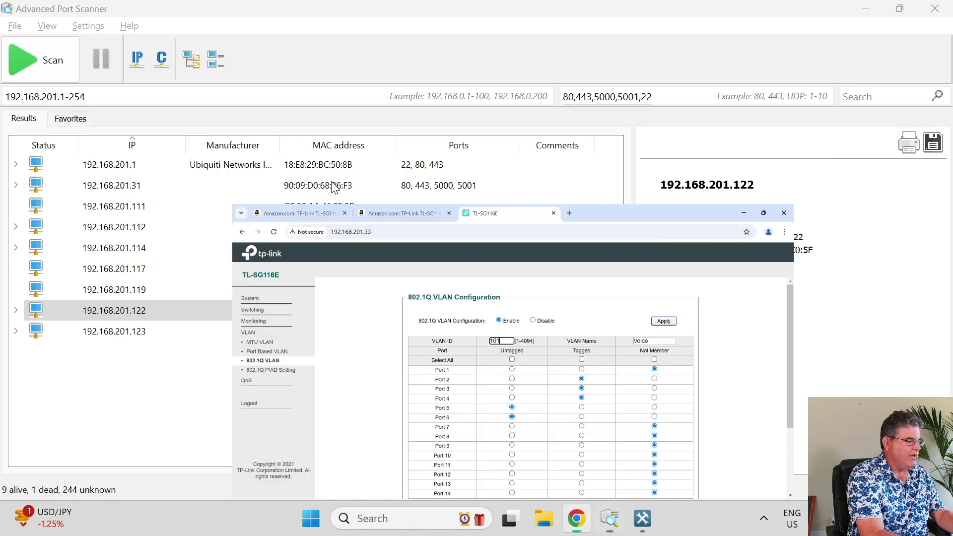
scroll(521, 370, "down", 2)
scroll(525, 369, "up", 1)
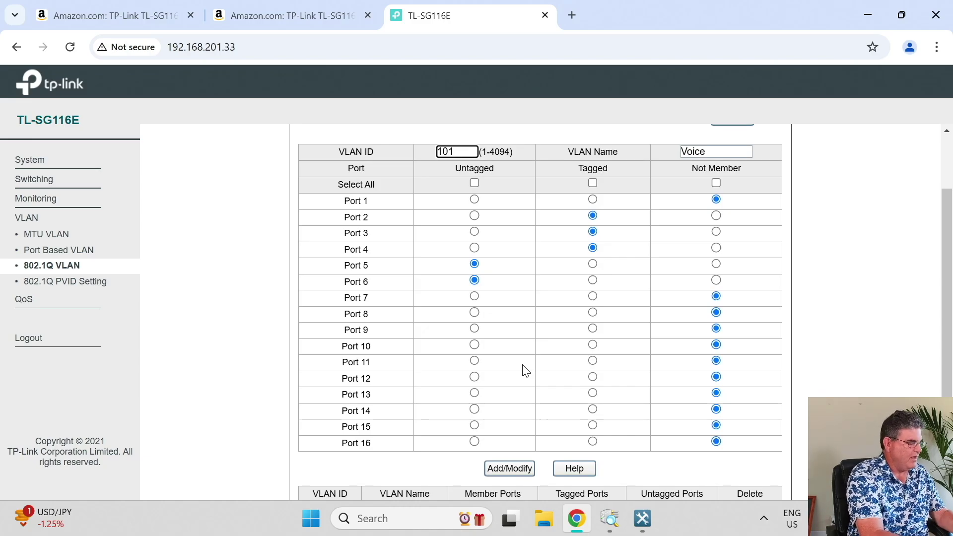
Switch back to the utility's 802.1Q VLAN table listing VLAN 1 Default and VLAN 101 Voice.
key("alt+Tab")
key("alt+Tab")
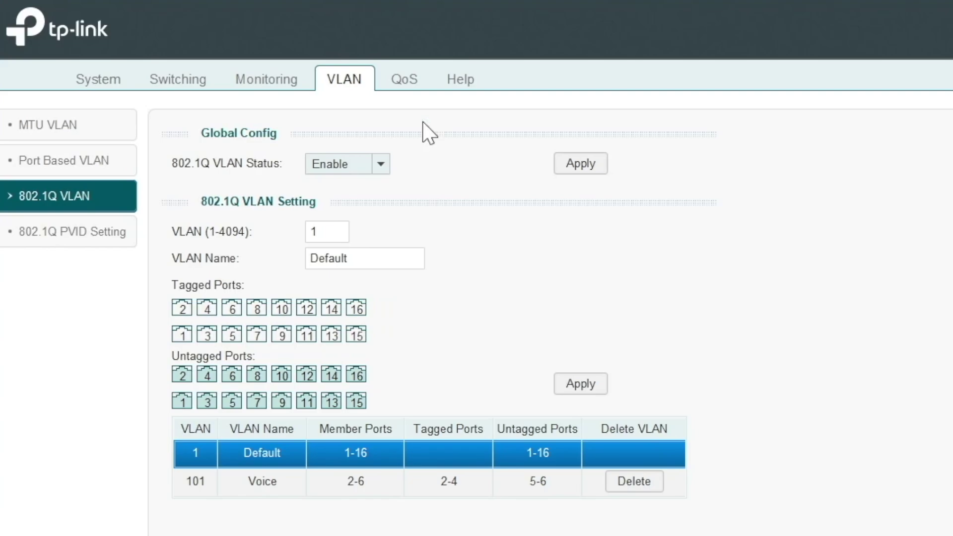
Check QoS mode reads DSCP/802.1P Based in the utility and browser, then return to System Information.
left_click(411, 83)
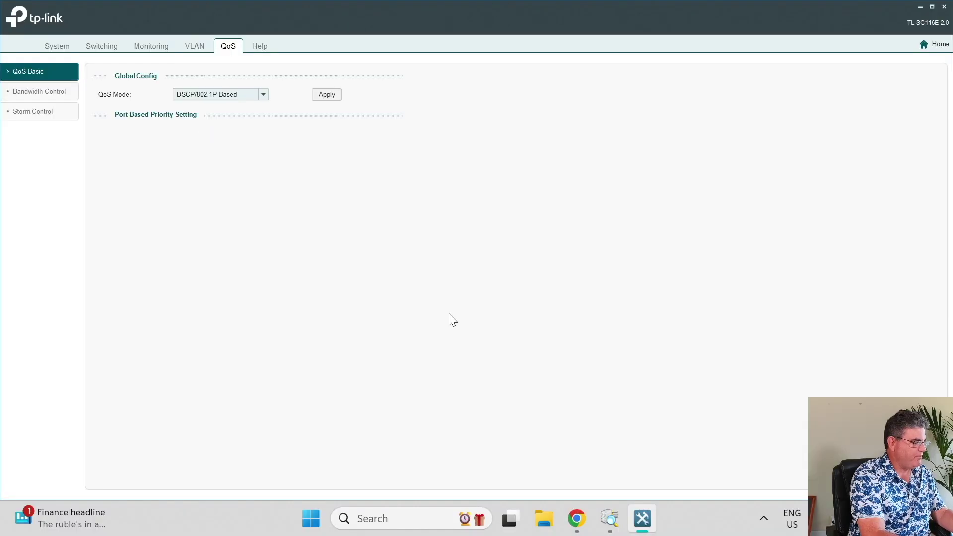
key("alt+Tab")
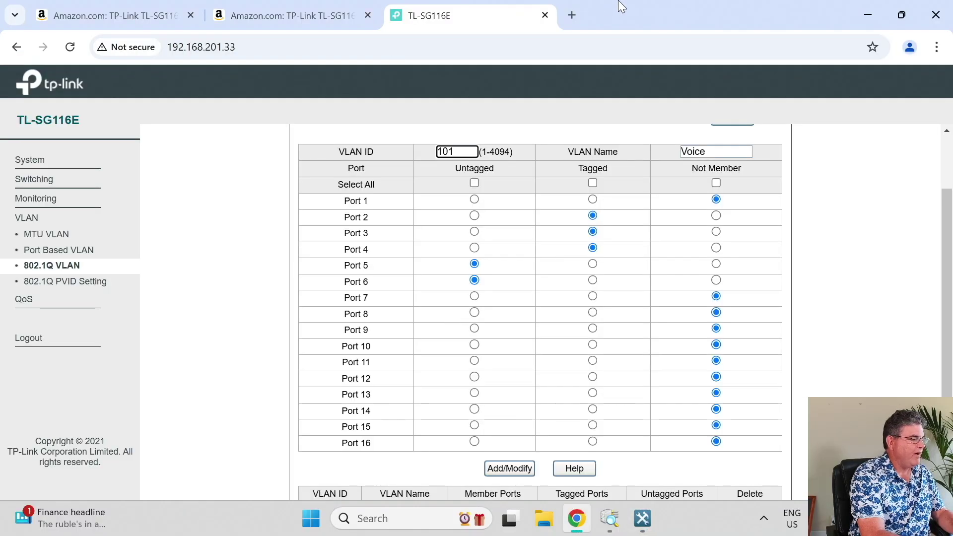
double_click(622, 6)
left_click(454, 350)
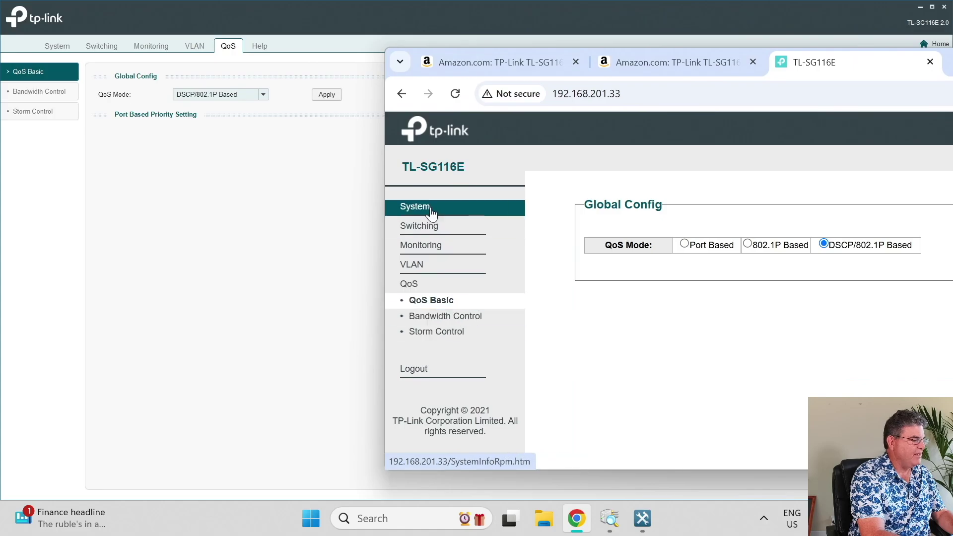
left_click(415, 206)
left_click(68, 57)
Show the browser's System Tools > Backup and Restore page, then bring up Advanced Port Scanner's results.
left_click(68, 52)
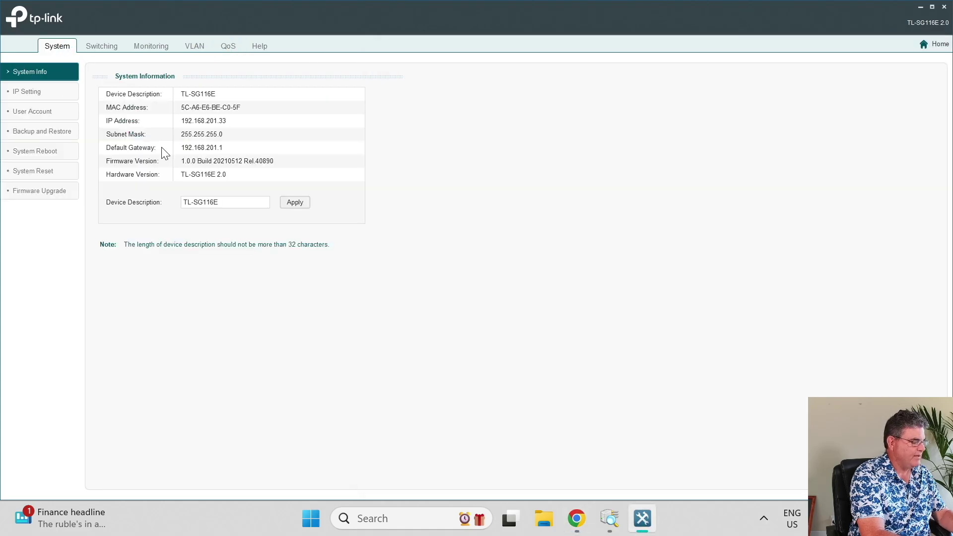
key("alt+Tab")
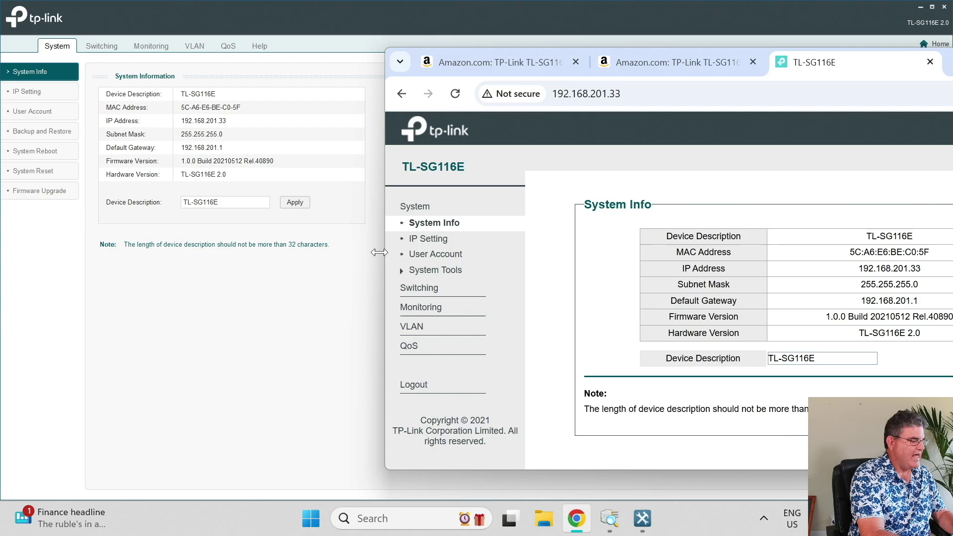
left_click(400, 270)
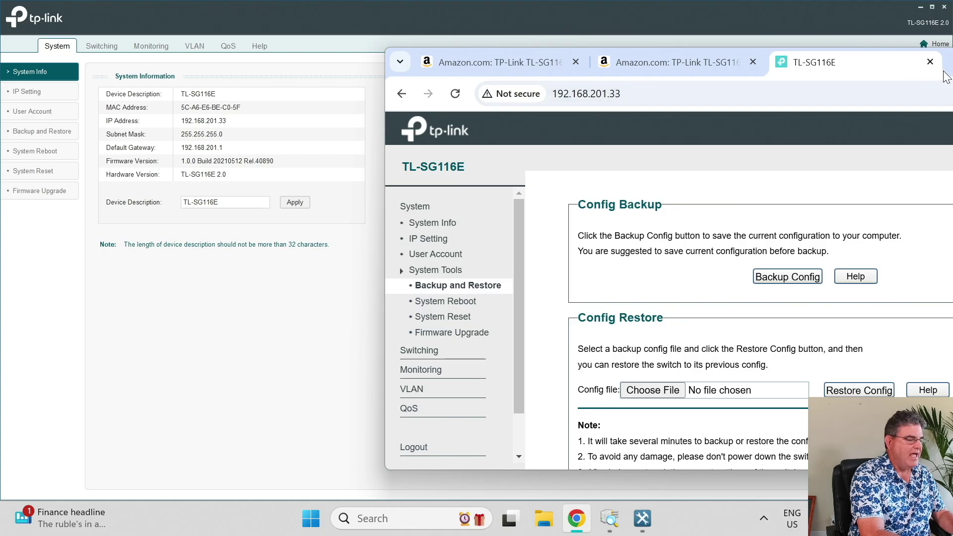
left_click(609, 518)
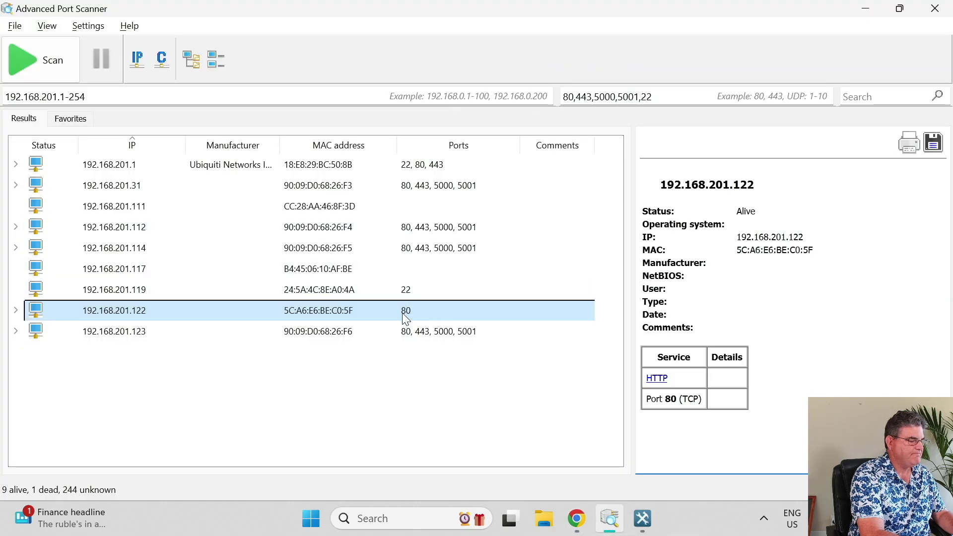
Minimize Advanced Port Scanner to reveal the switch's Backup and Restore page at 192.168.201.33.
left_click(867, 10)
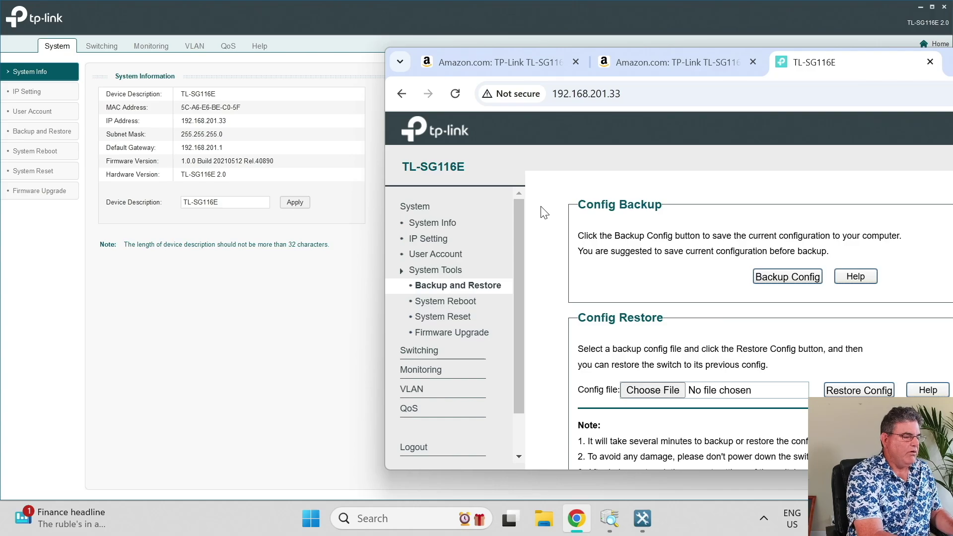
Move the Chrome window left to make room for downloading Wireshark 4.4.2 x64.
left_click_drag(945, 69, 737, 67)
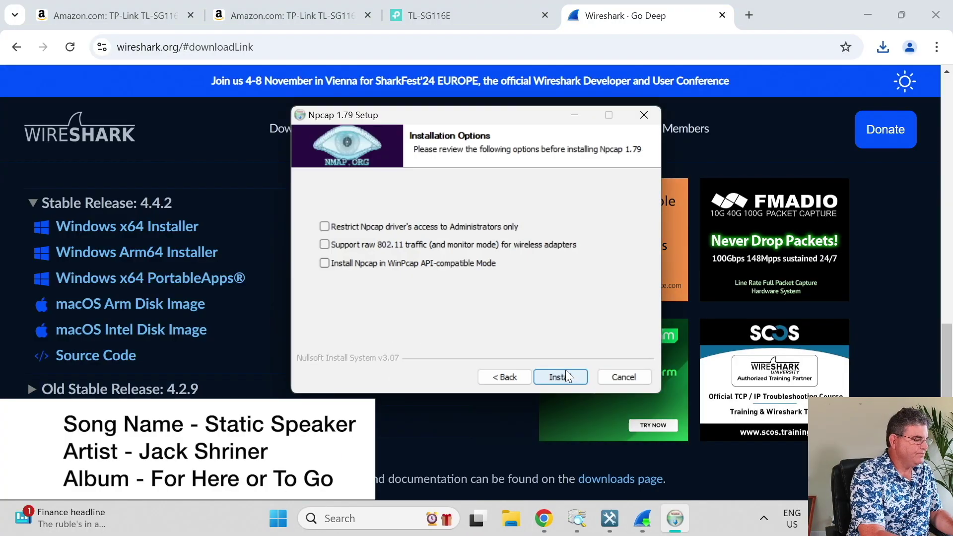
Finish Wireshark setup, filter the Ethernet capture to ip.addr==192.168.201.33, inspect the switch's packets, then maximize Chrome.
left_click(565, 376)
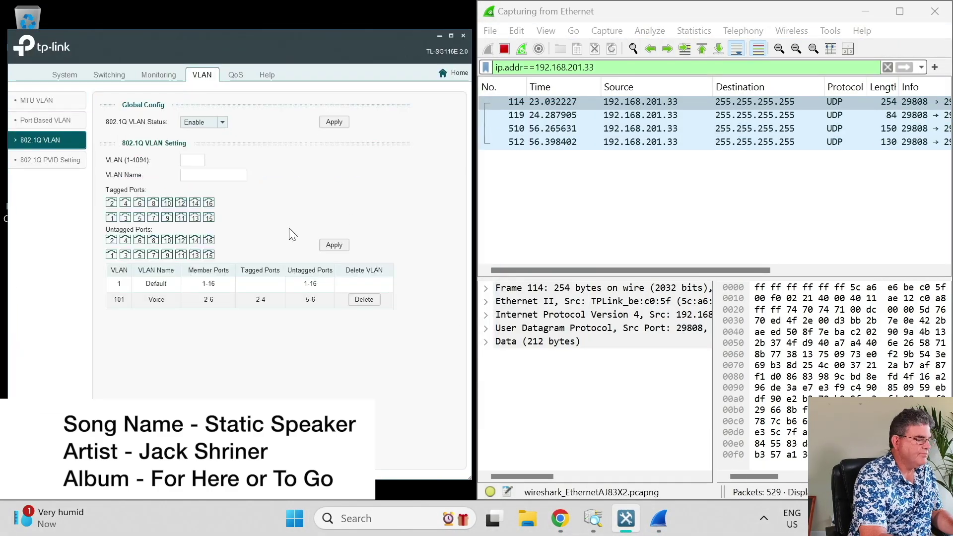
left_click(48, 141)
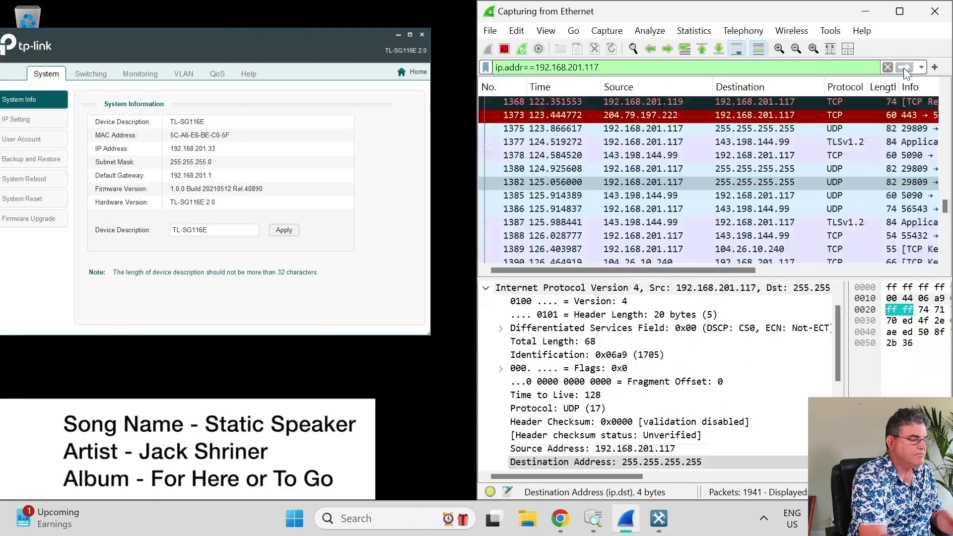
key("Return")
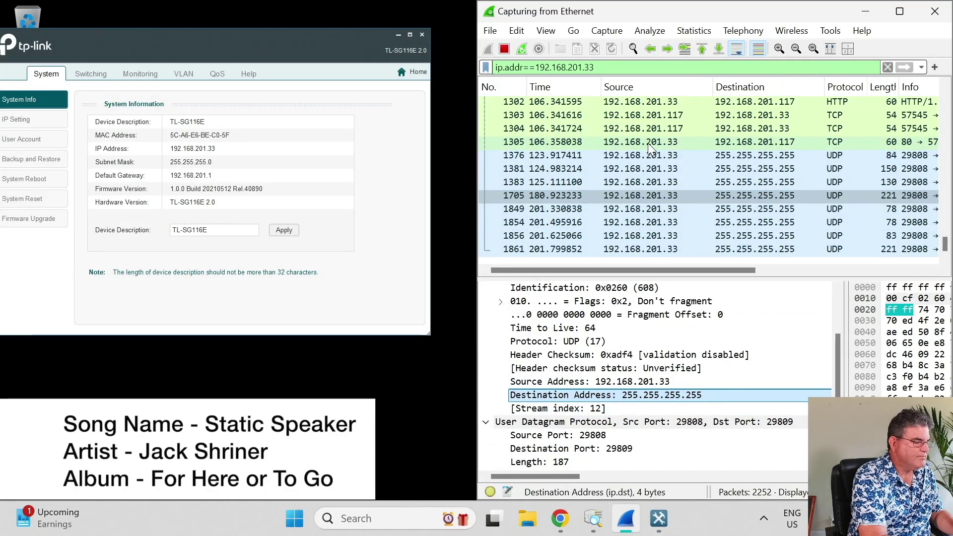
left_click(669, 143)
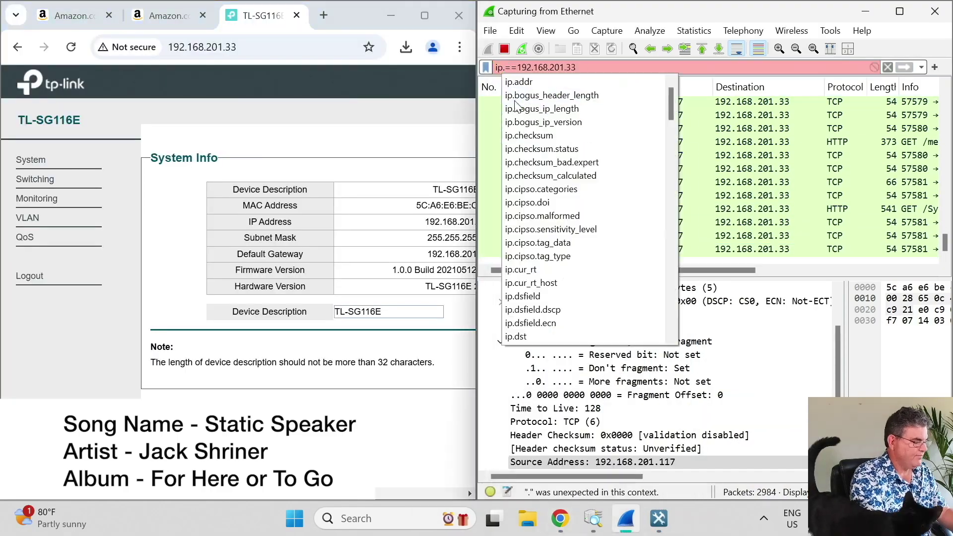
key("Return")
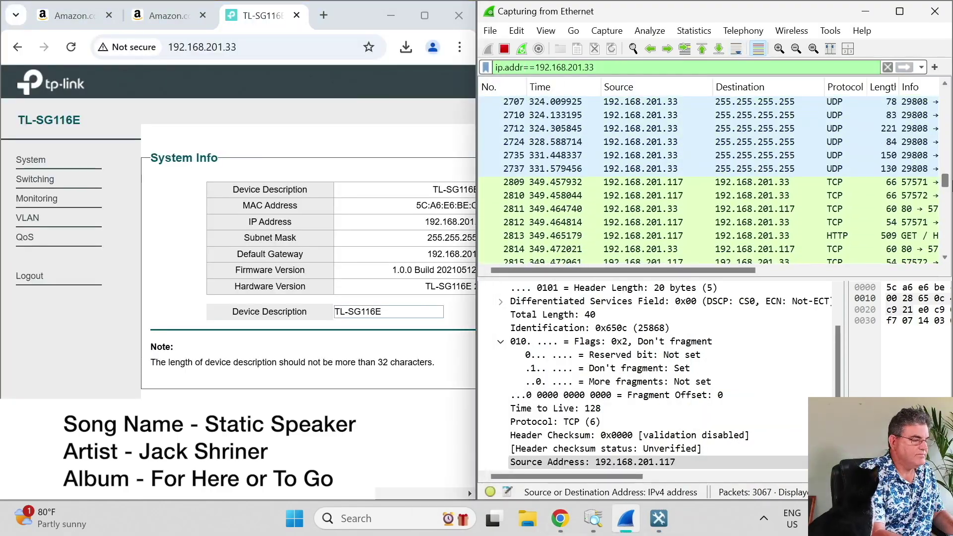
left_click_drag(735, 270, 774, 268)
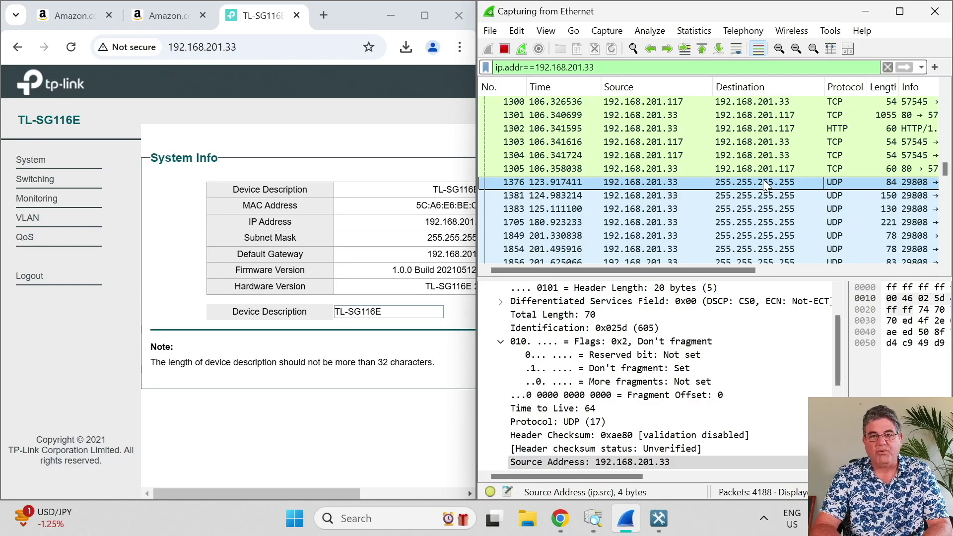
key("super+Up")
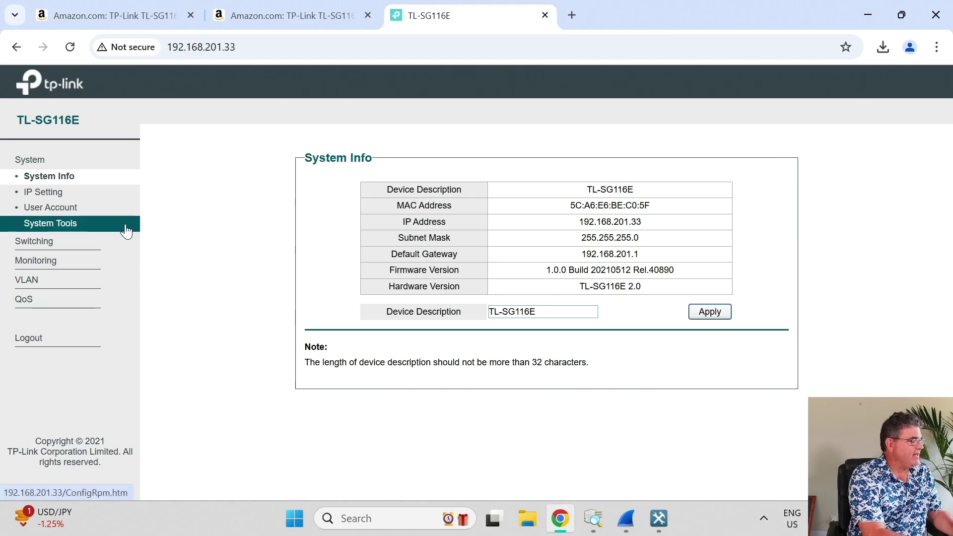
View Backup and Restore, System Reboot, System Reset and Firmware Upgrade, then Port Setting's speed/duplex choices.
left_click(19, 228)
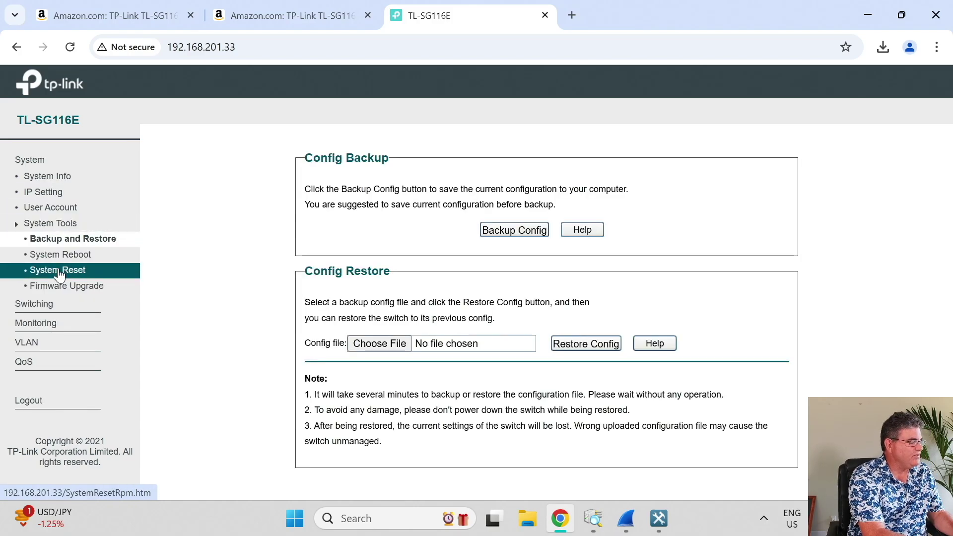
left_click(67, 256)
left_click(68, 269)
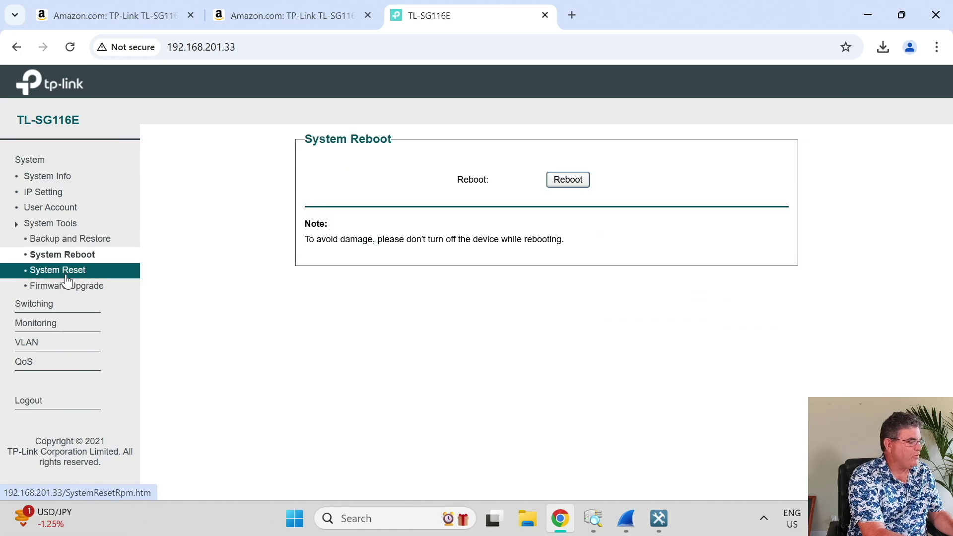
left_click(67, 286)
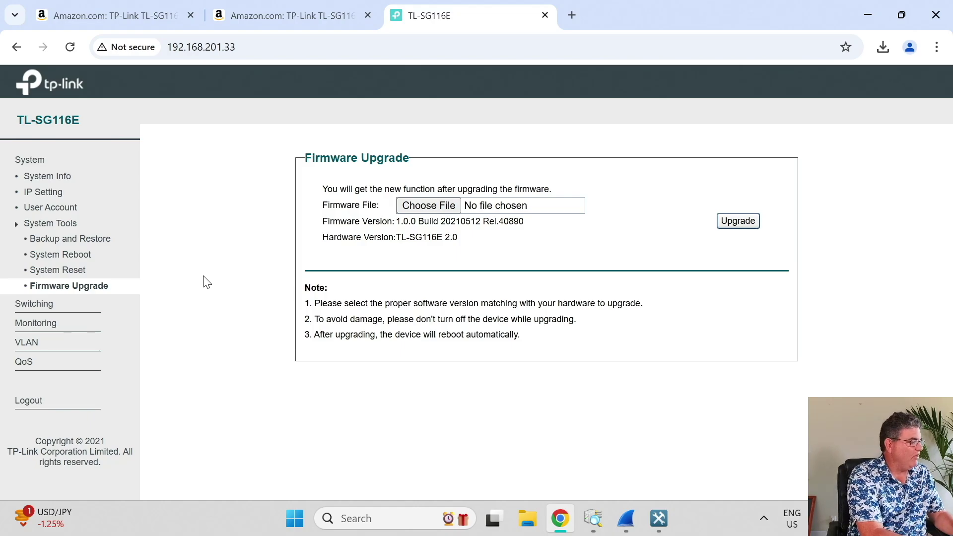
left_click(33, 303)
left_click(562, 199)
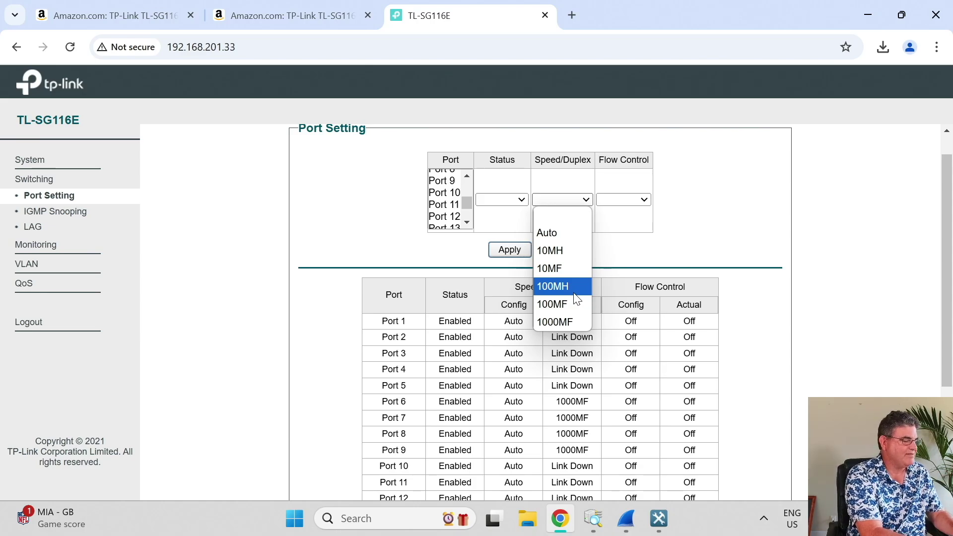
Run a Port 1 cable test (Normal, 48 m), then go through Loop Prevention to the MTU VLAN page.
left_click(263, 277)
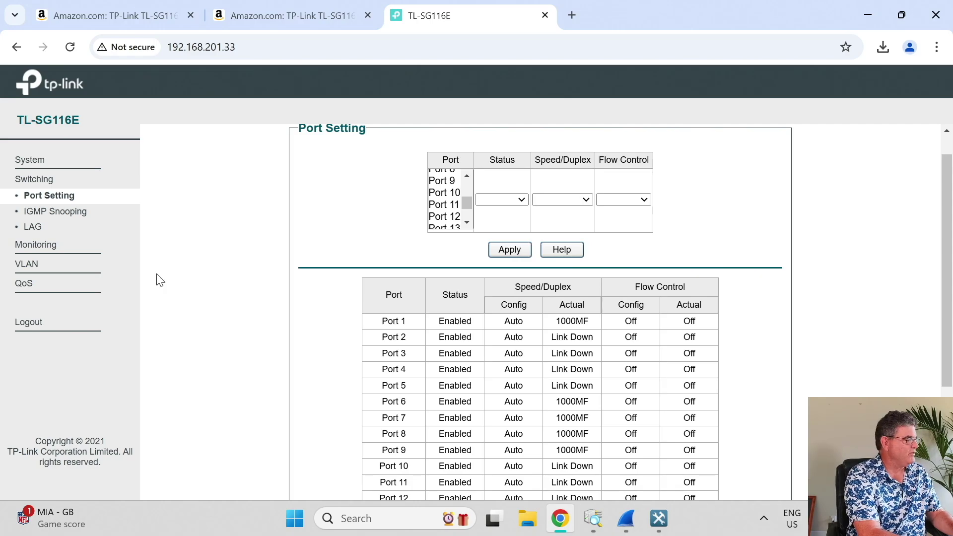
left_click(38, 245)
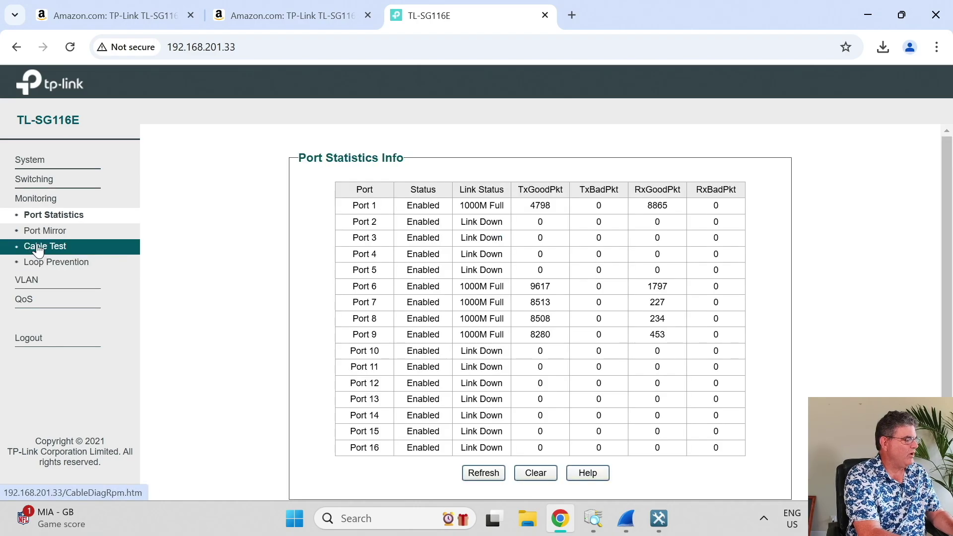
left_click(67, 248)
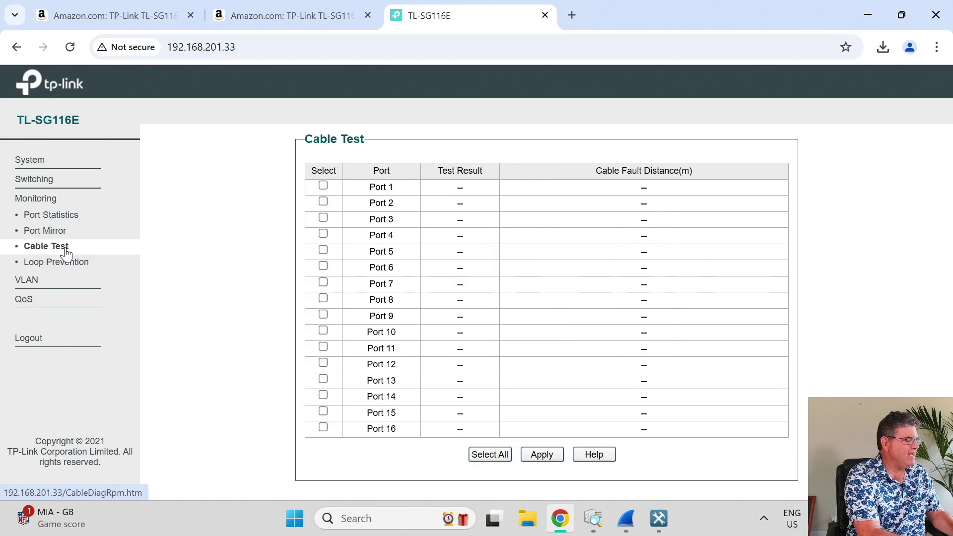
left_click(323, 186)
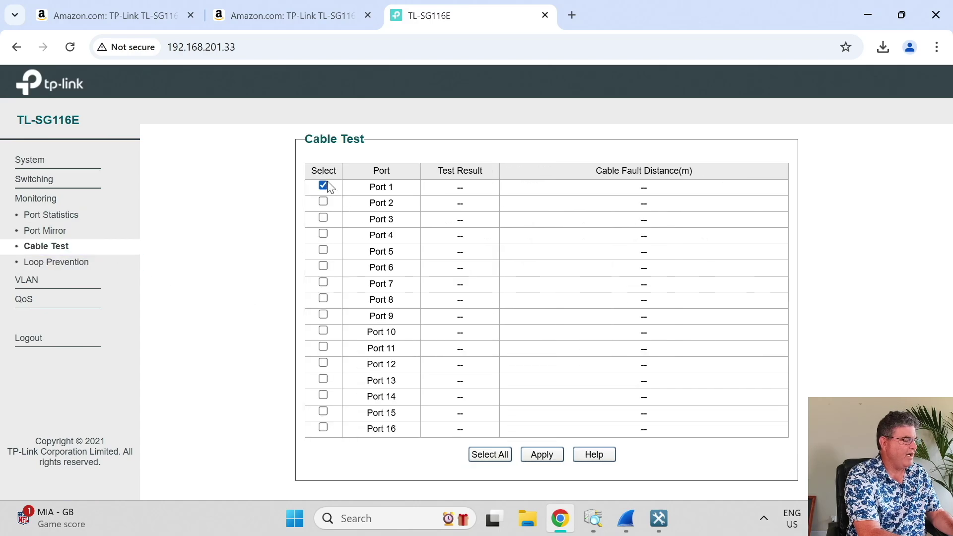
left_click(538, 460)
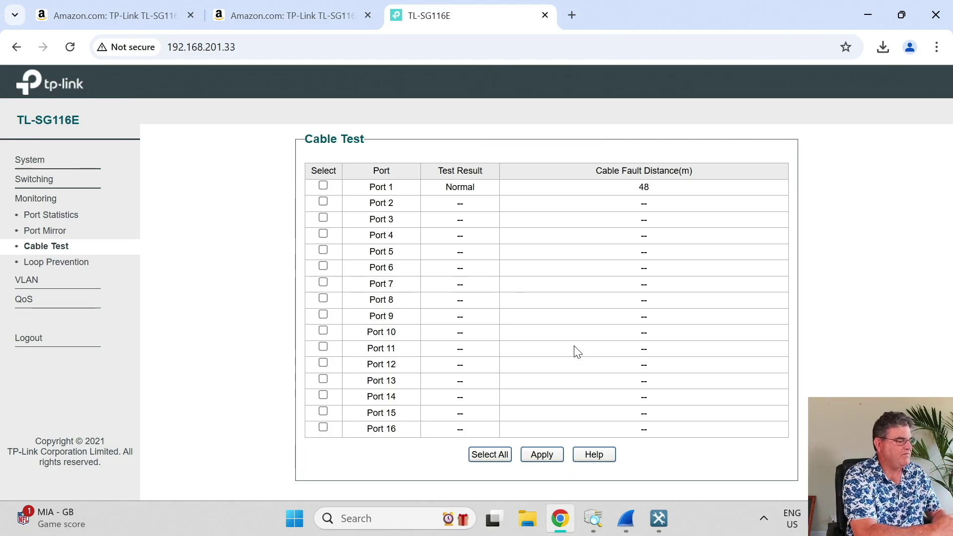
left_click(100, 267)
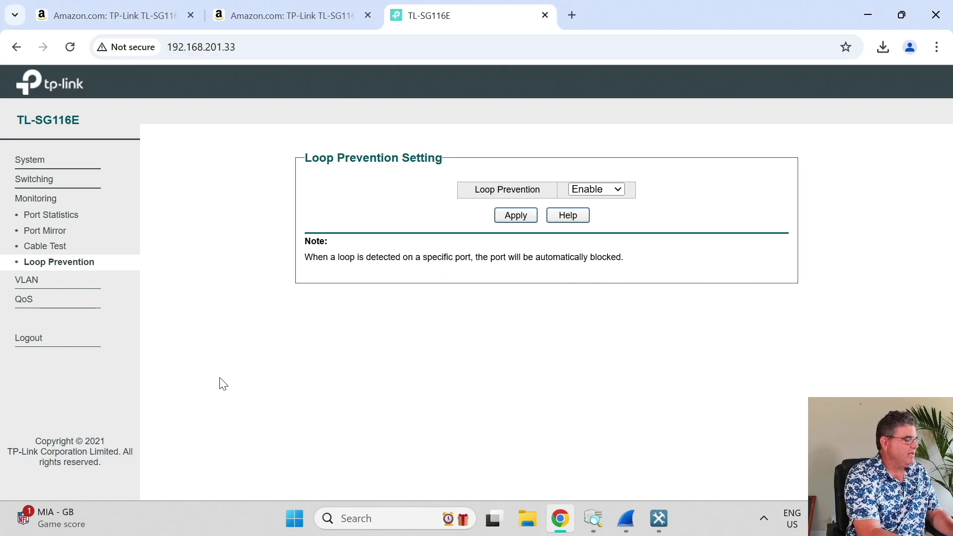
left_click(57, 286)
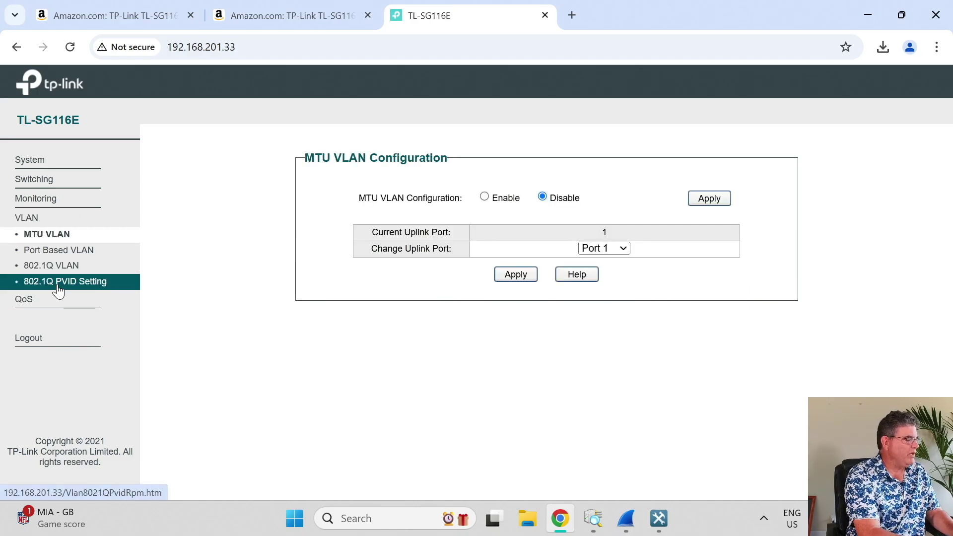
Browse the Port Based VLAN, 802.1Q VLAN and PVID pages, returning to 802.1Q VLAN.
left_click(90, 250)
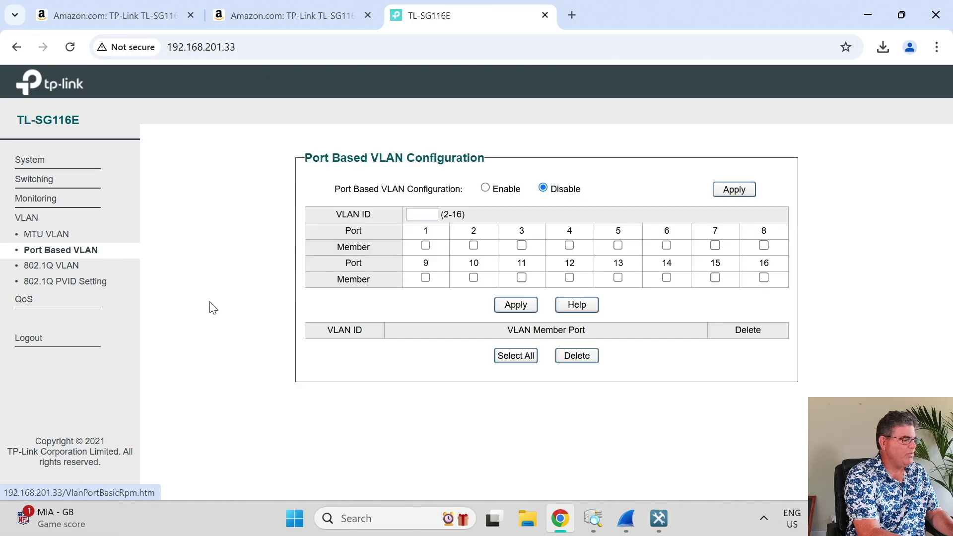
left_click(97, 267)
left_click(93, 285)
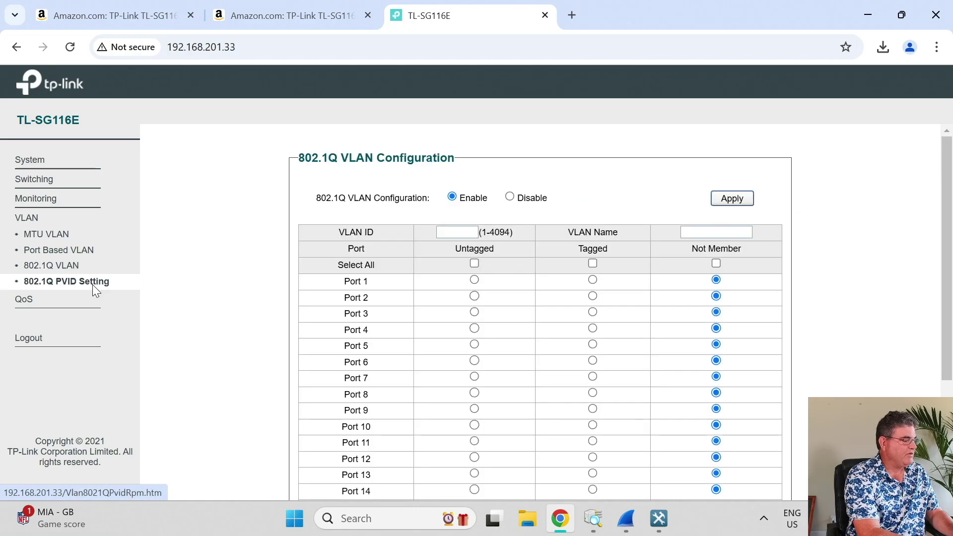
left_click(102, 268)
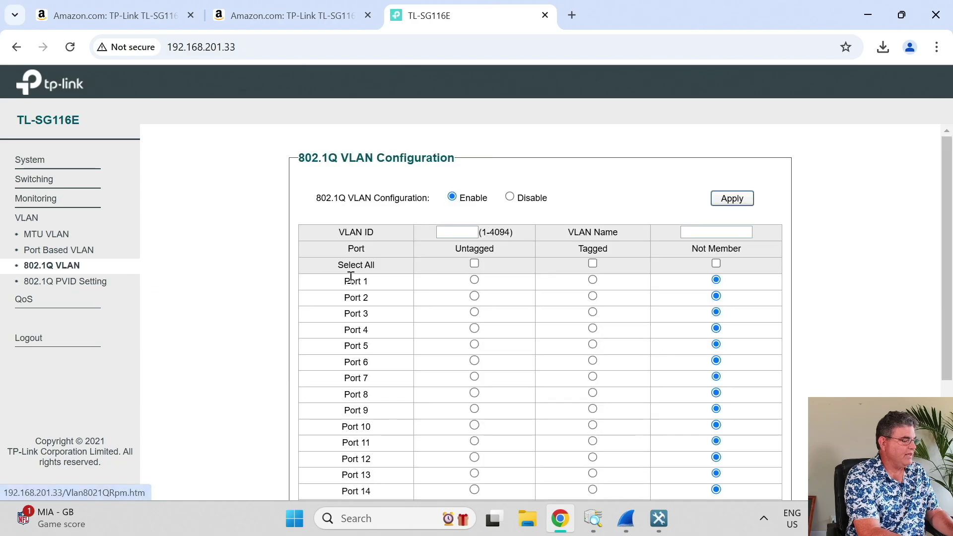
Load VLAN ID 101 (ports 2–4 tagged, 5–6 untagged), then go to 802.1Q PVID Setting.
scroll(347, 274, "down", 4)
scroll(375, 442, "up", 2)
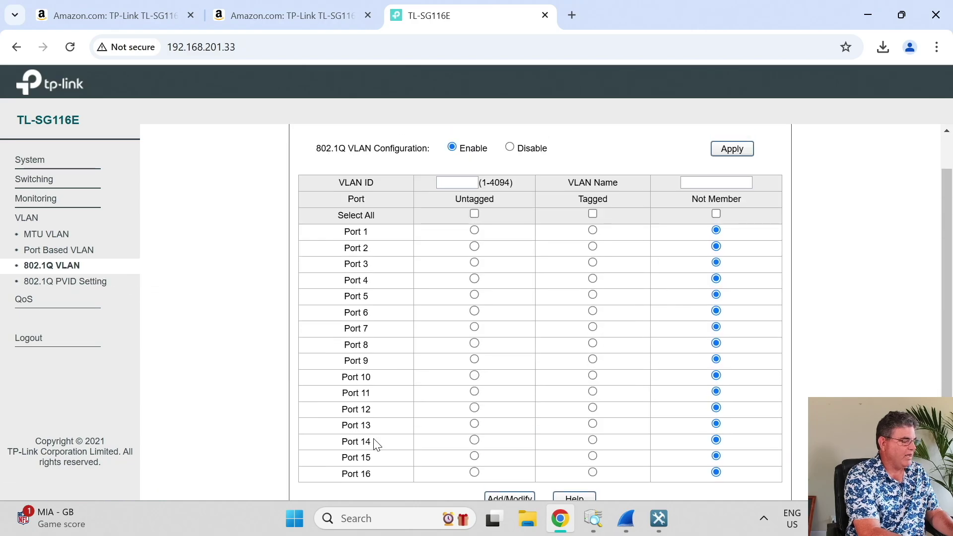
left_click(465, 180)
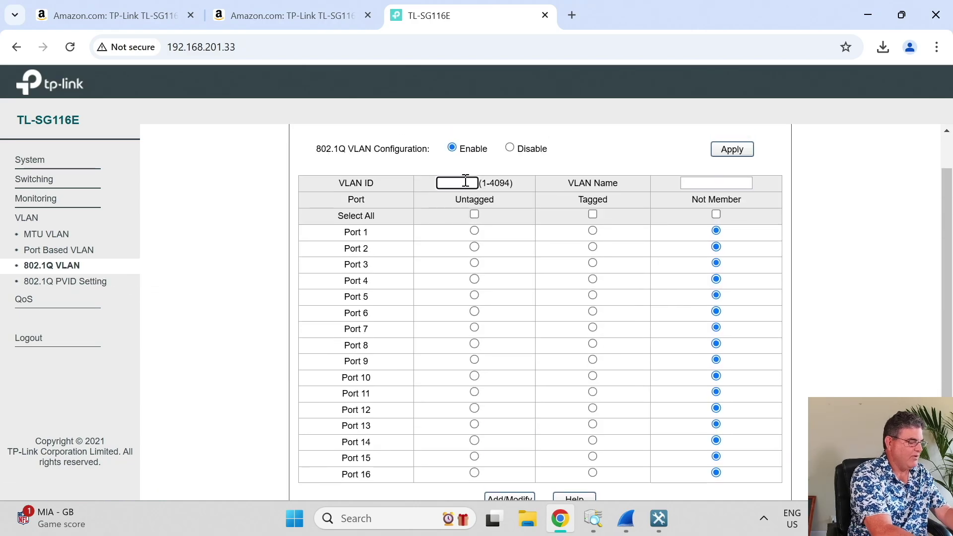
type("101")
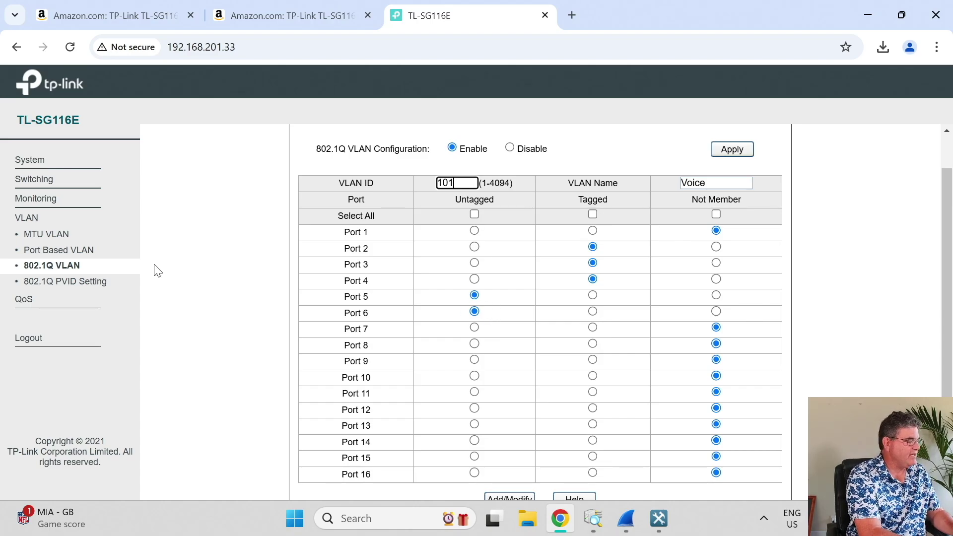
left_click(107, 282)
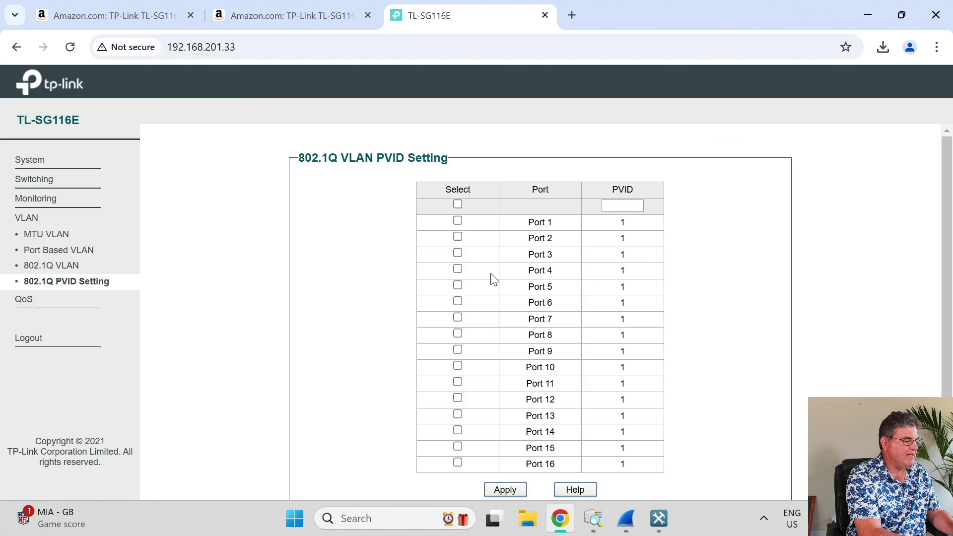
Apply PVID 101 to Ports 5 and 6, then view QoS Basic in DSCP/802.1P Based mode.
left_click(617, 207)
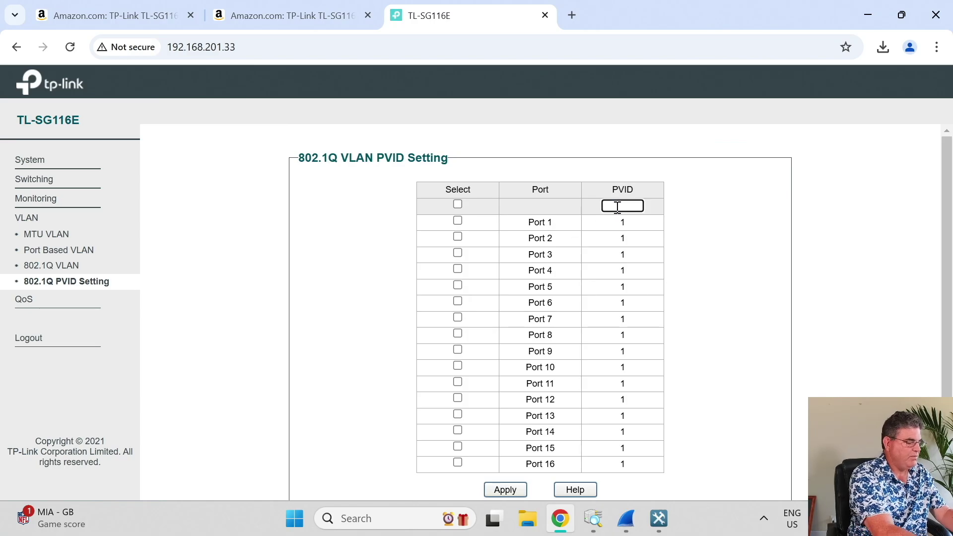
type("101")
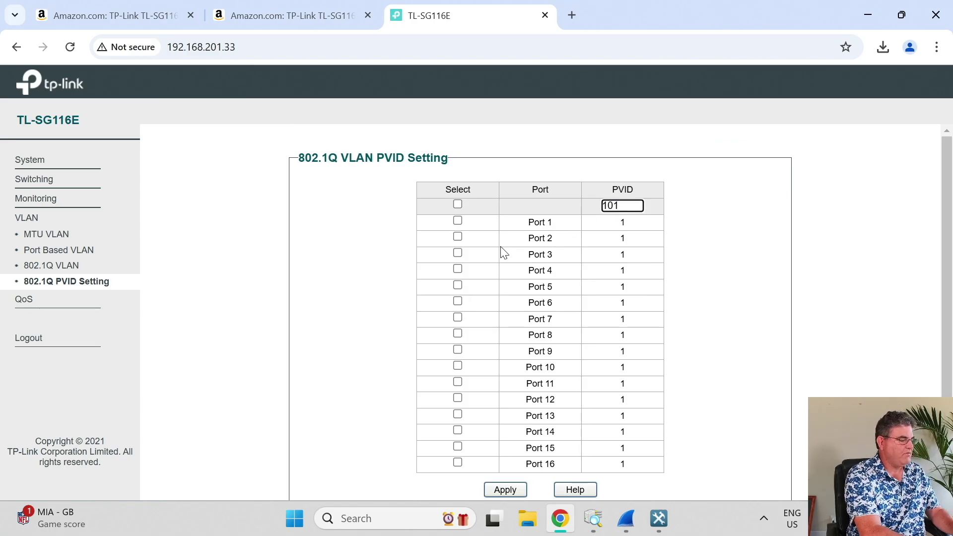
left_click(458, 300)
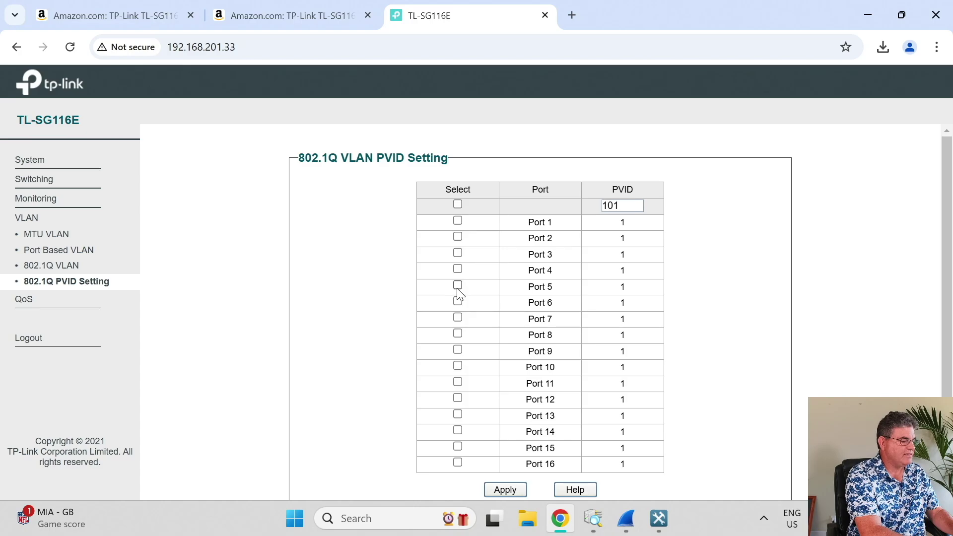
left_click(458, 287)
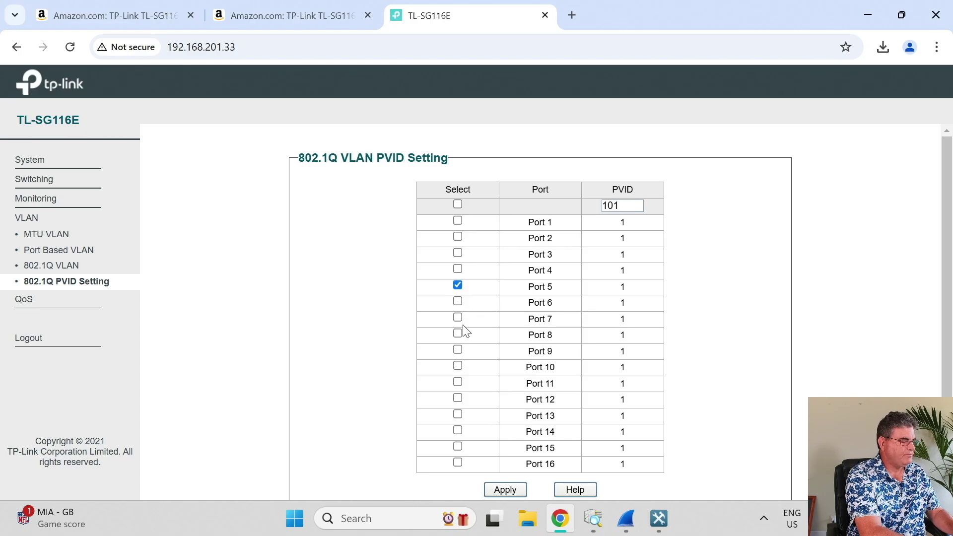
left_click(457, 301)
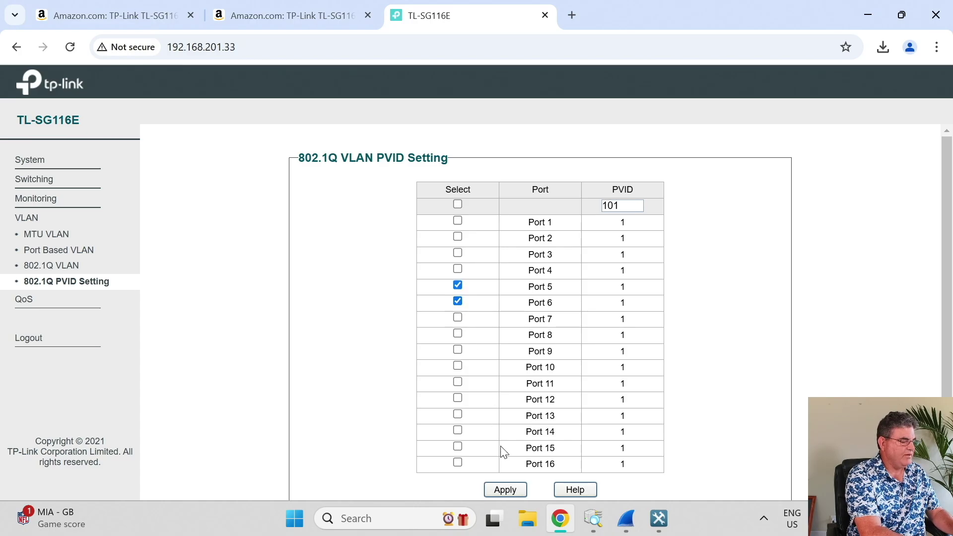
left_click(505, 489)
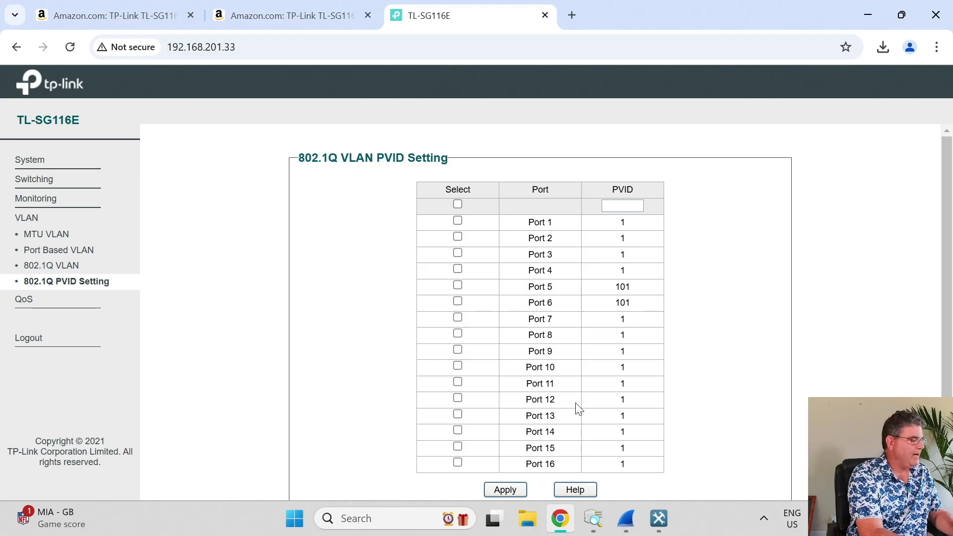
left_click(82, 304)
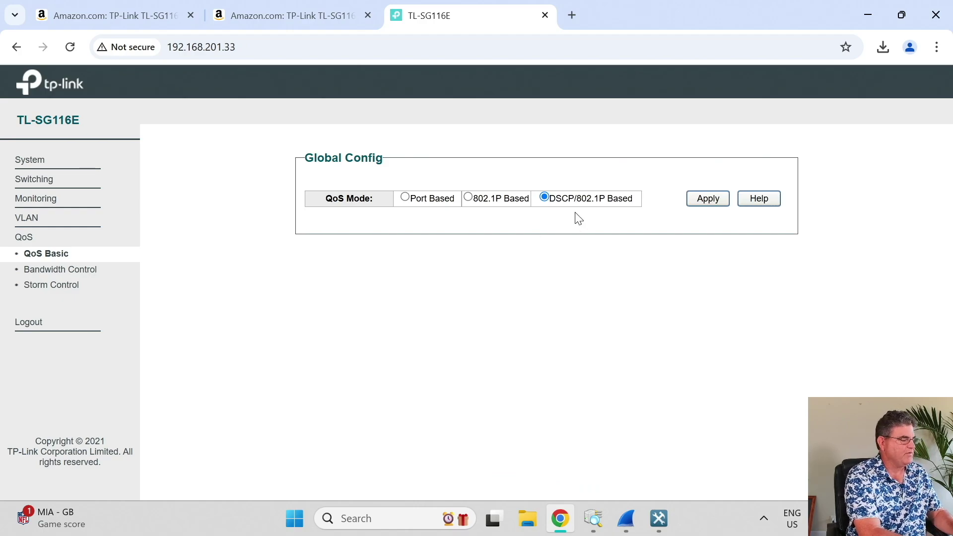
Review the Bandwidth Control, Storm Control and System Info pages, then switch to the TL-SG116E Amazon listing.
left_click(125, 281)
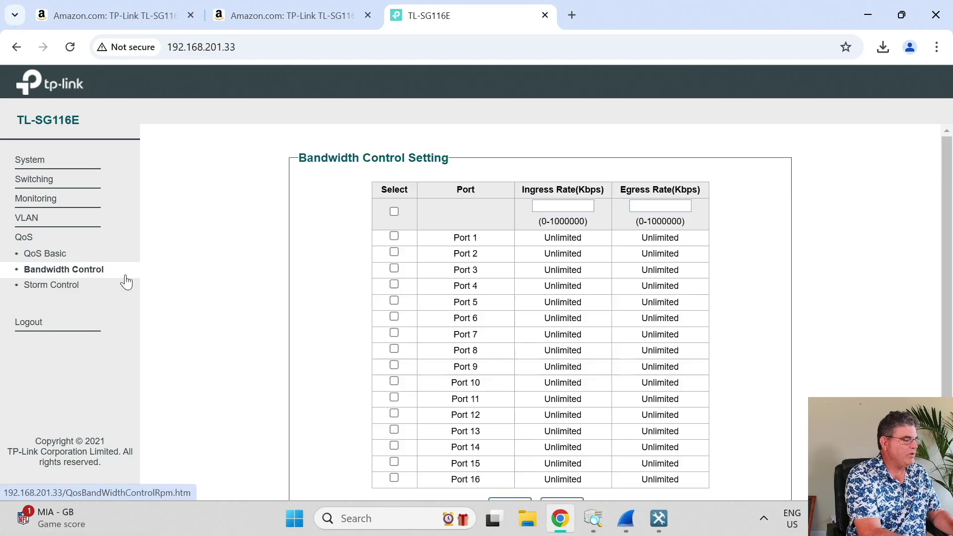
scroll(347, 301, "down", 2)
scroll(349, 300, "up", 1)
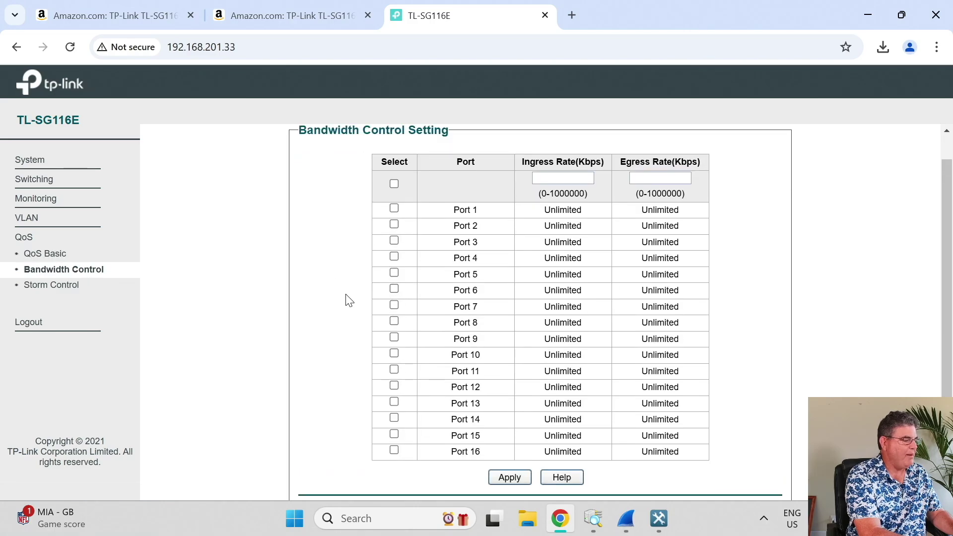
left_click(108, 288)
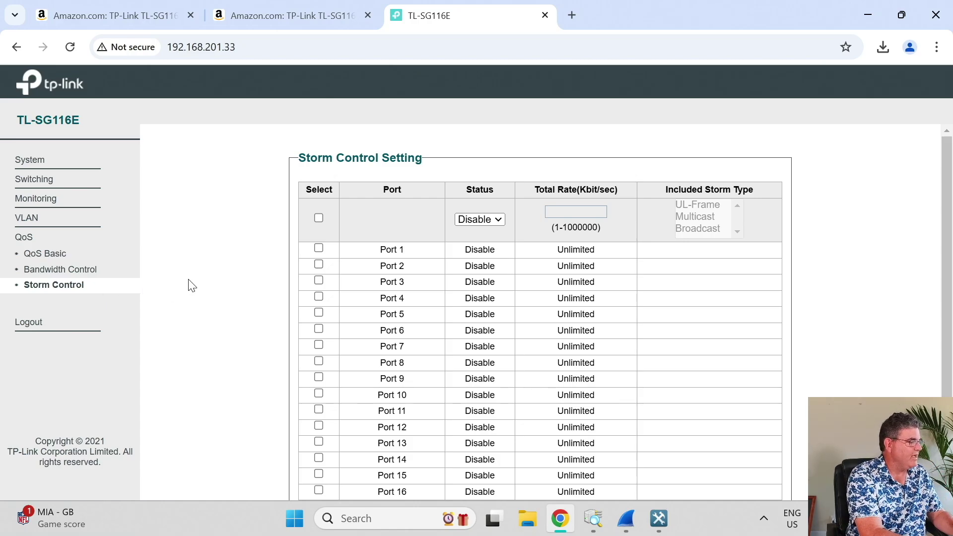
left_click(63, 160)
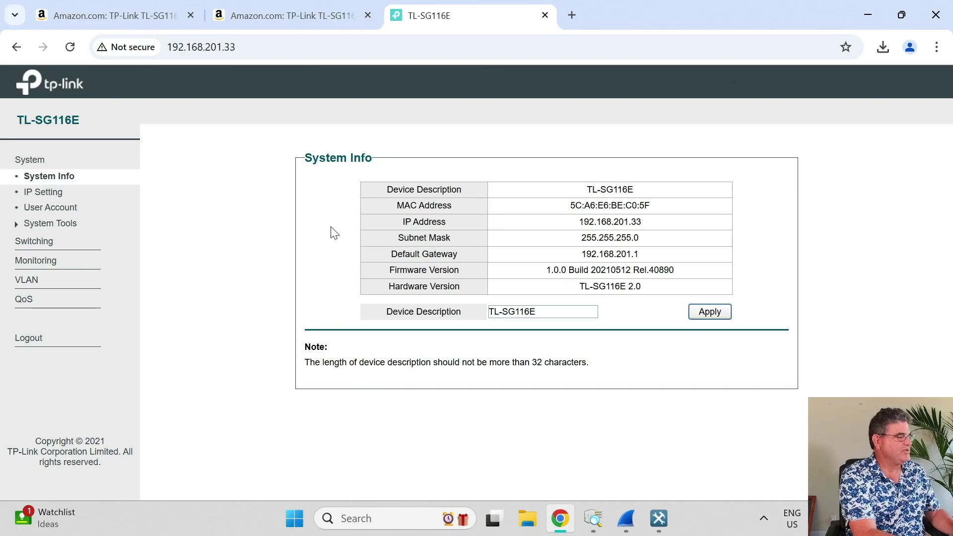
left_click(126, 21)
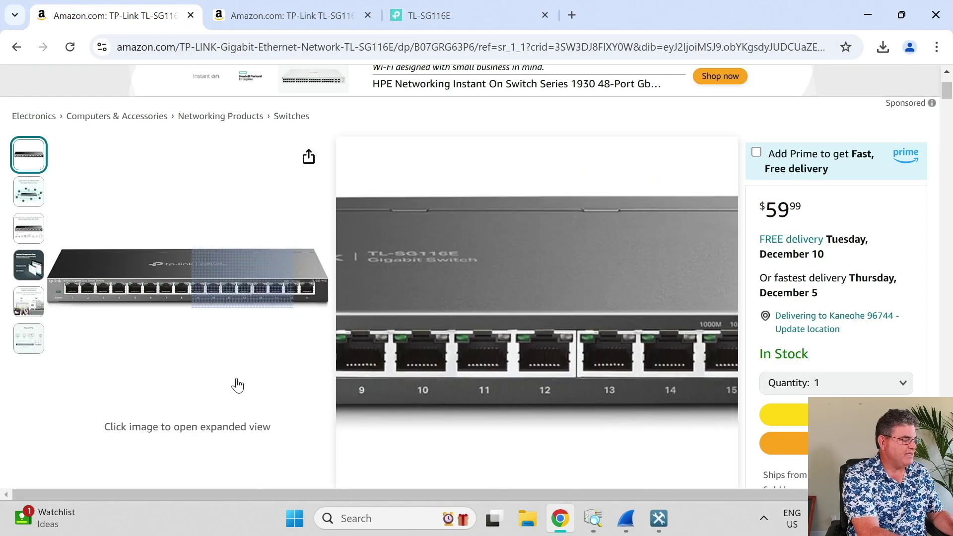
Look over the TL-SG116E listing at $59.99, then the TL-SG116P PoE+ listing at $126.99.
scroll(509, 374, "up", 5)
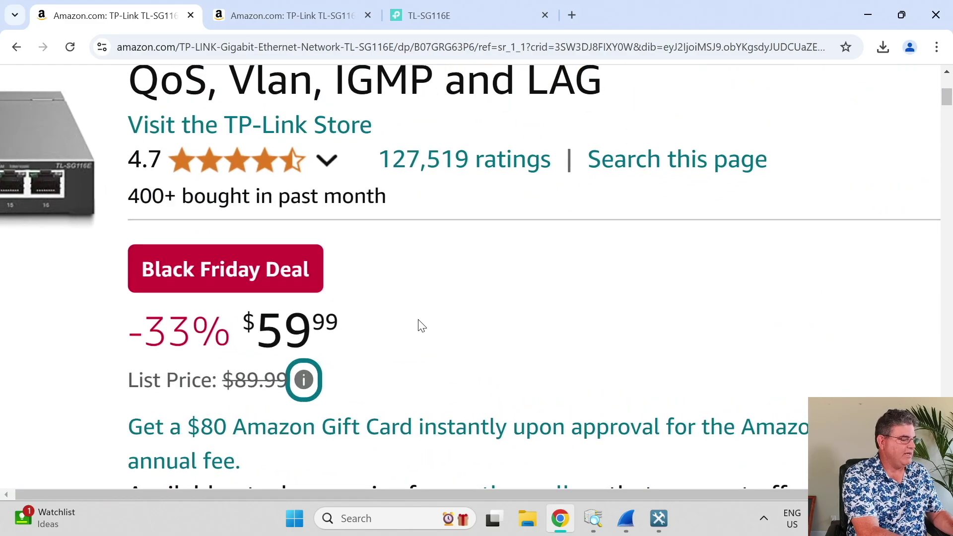
scroll(421, 325, "down", 5)
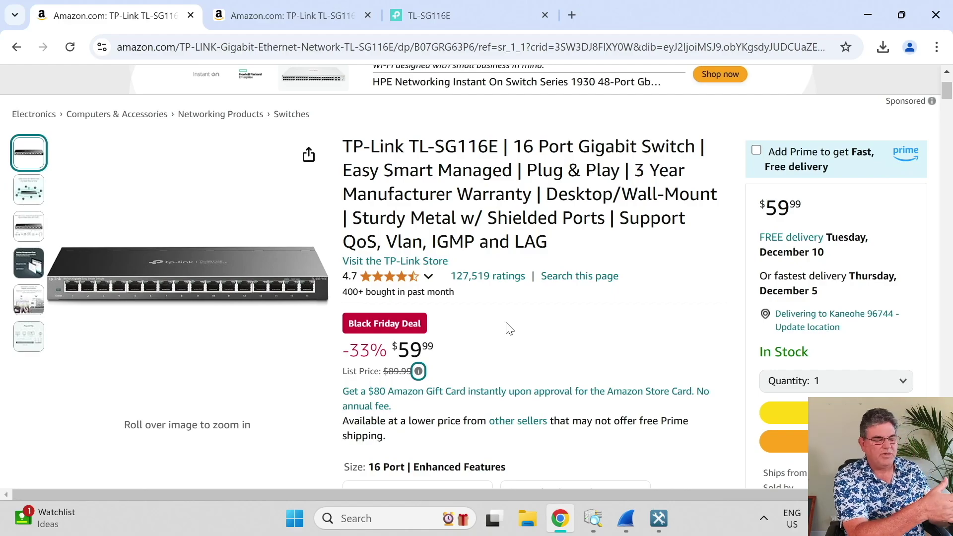
left_click(313, 20)
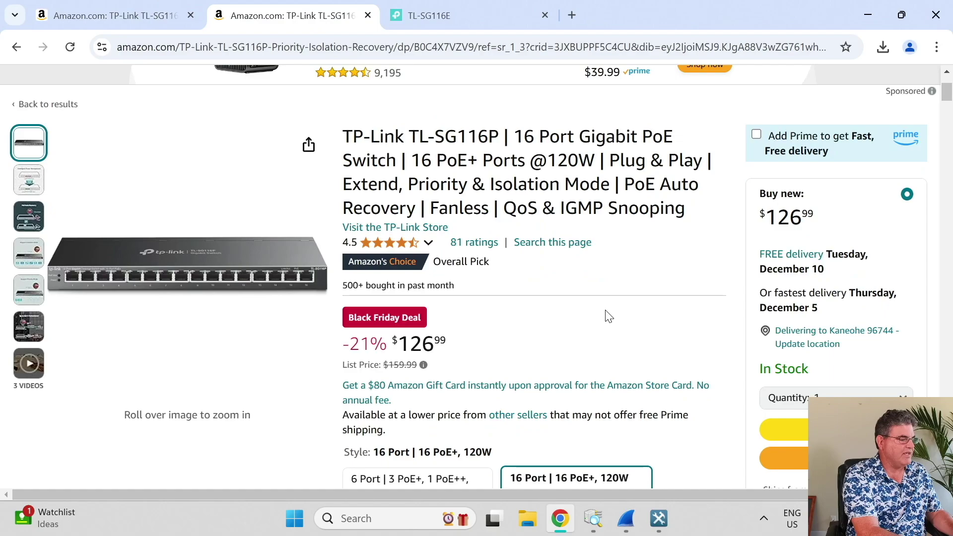
scroll(514, 317, "up", 2)
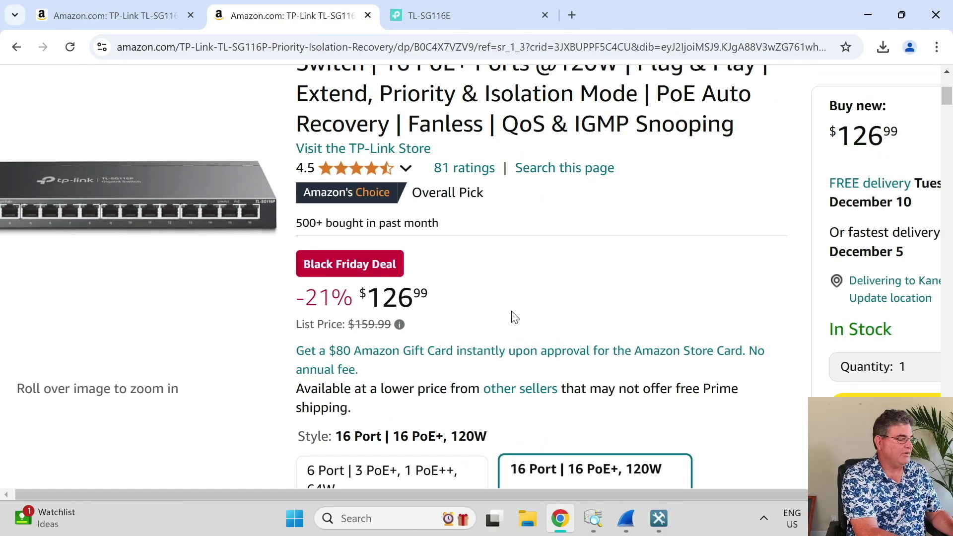
scroll(514, 317, "down", 1)
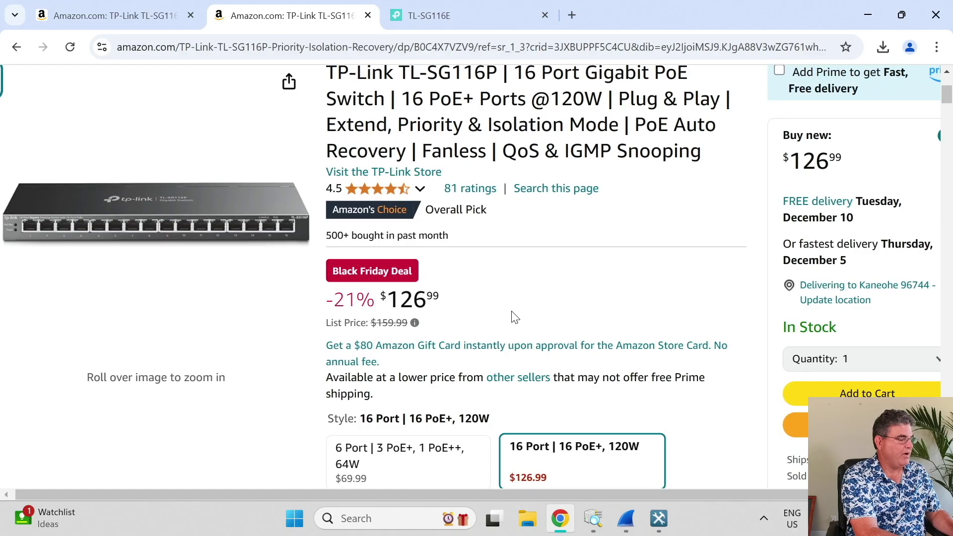